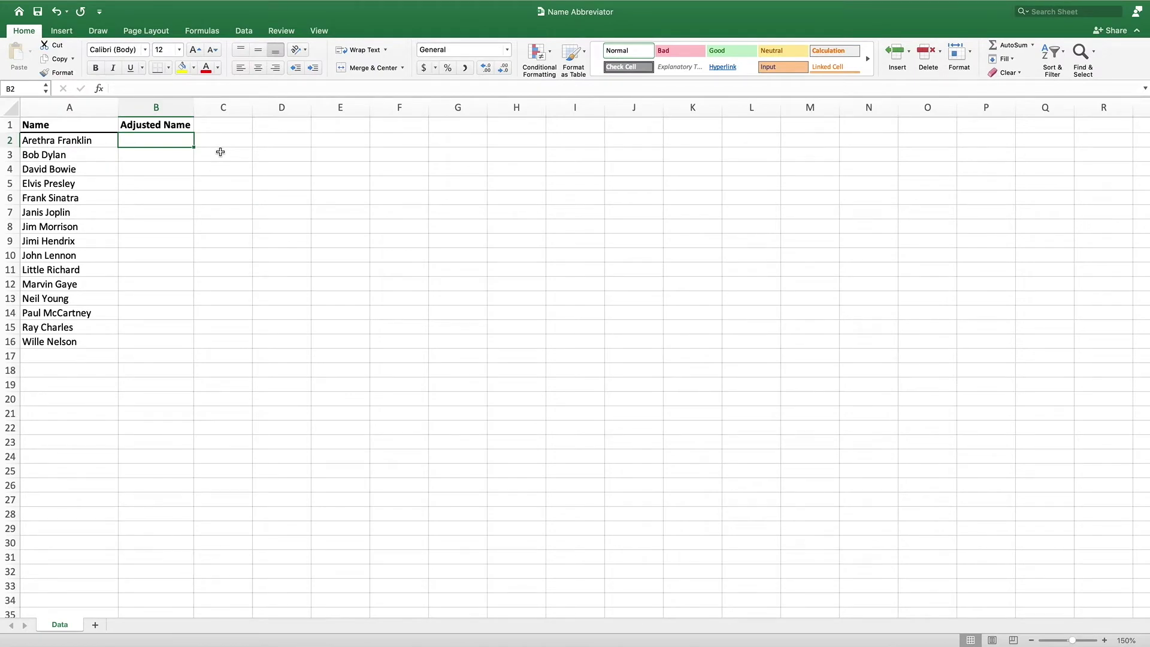
- Enter =LEFT(A2,1) in B2 to extract the first initial of the name
text(=LEFT()
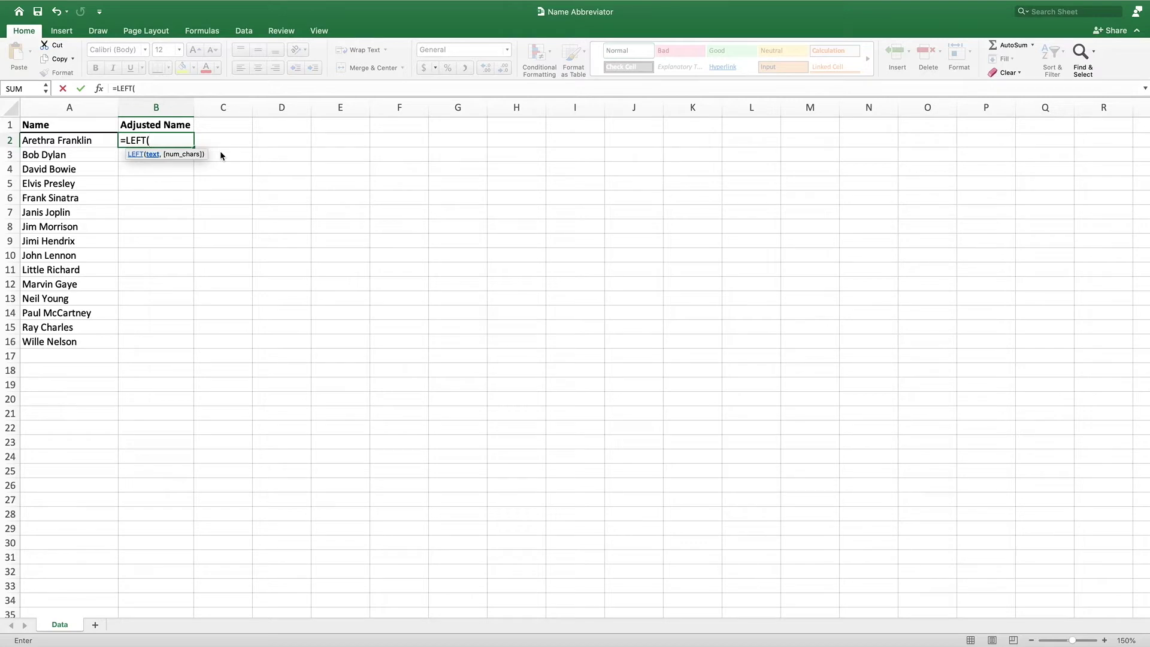
click(96, 140)
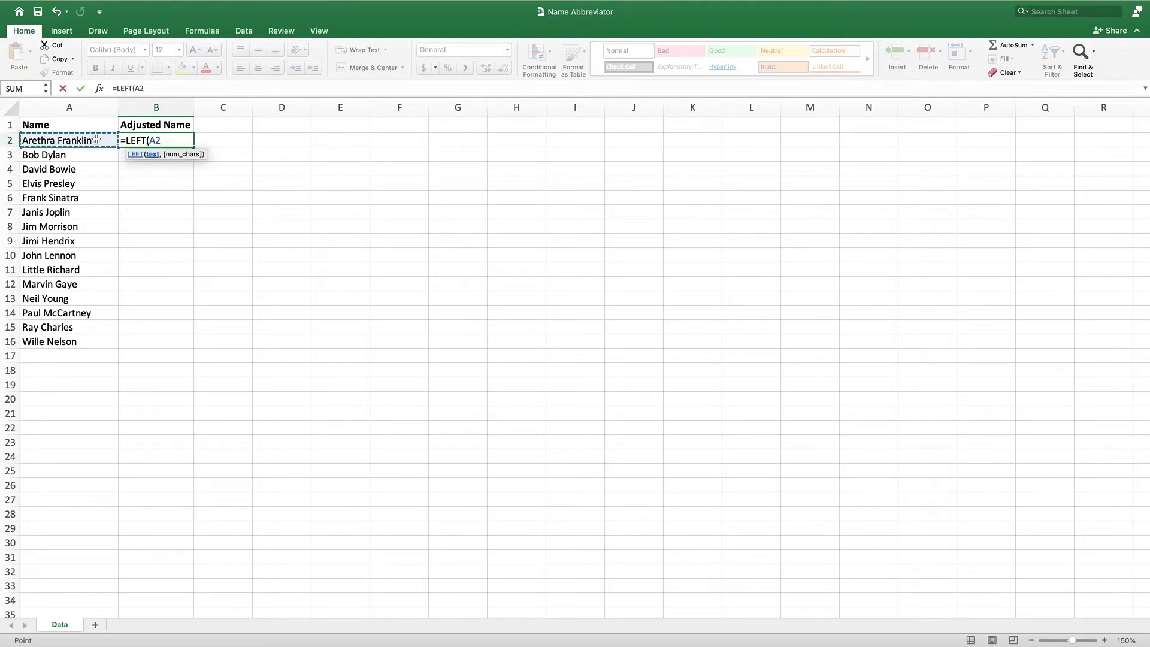
text(,)
text(1))
key(Return)
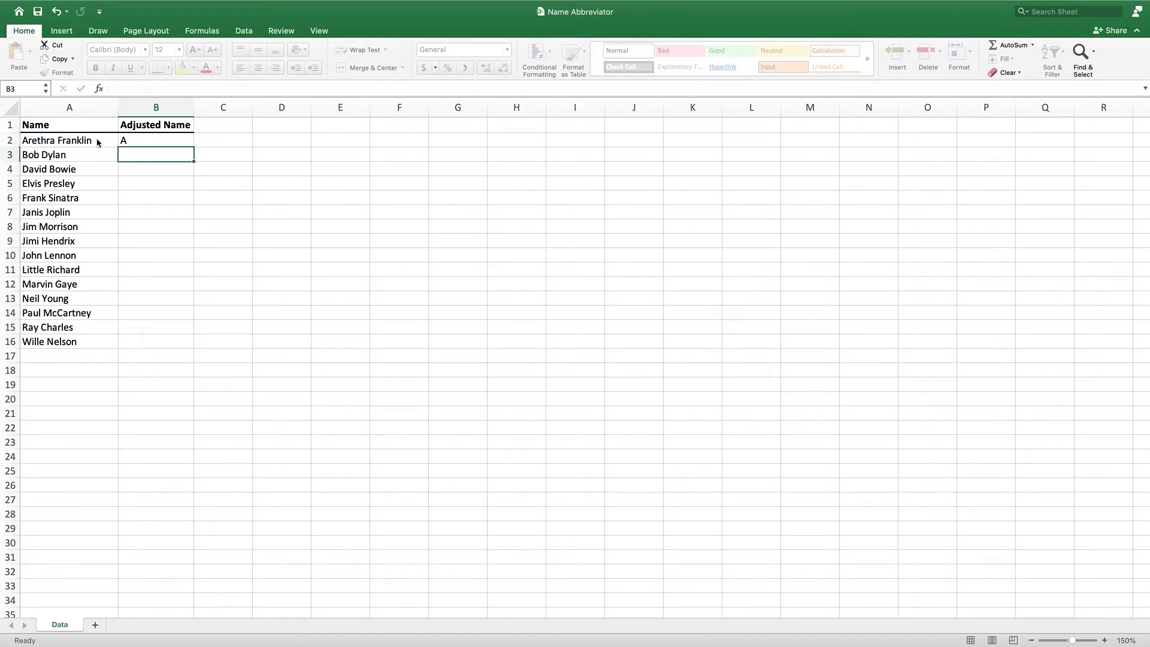
- Append &". " to B2's formula so the initial is followed by a period
click(171, 140)
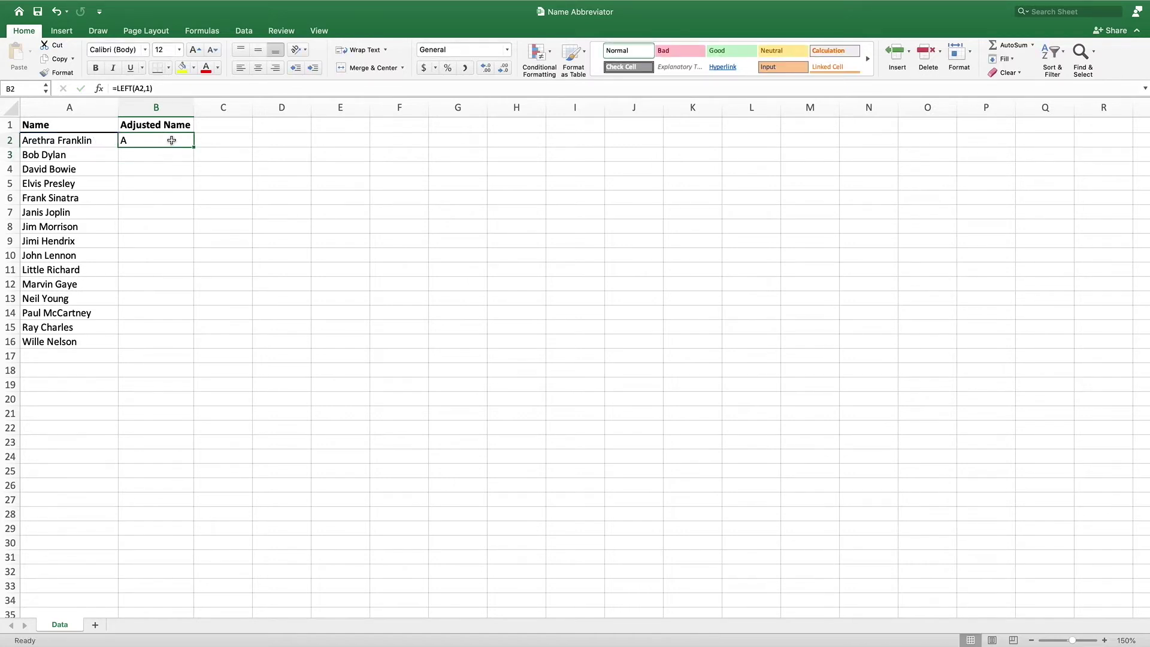
click(182, 88)
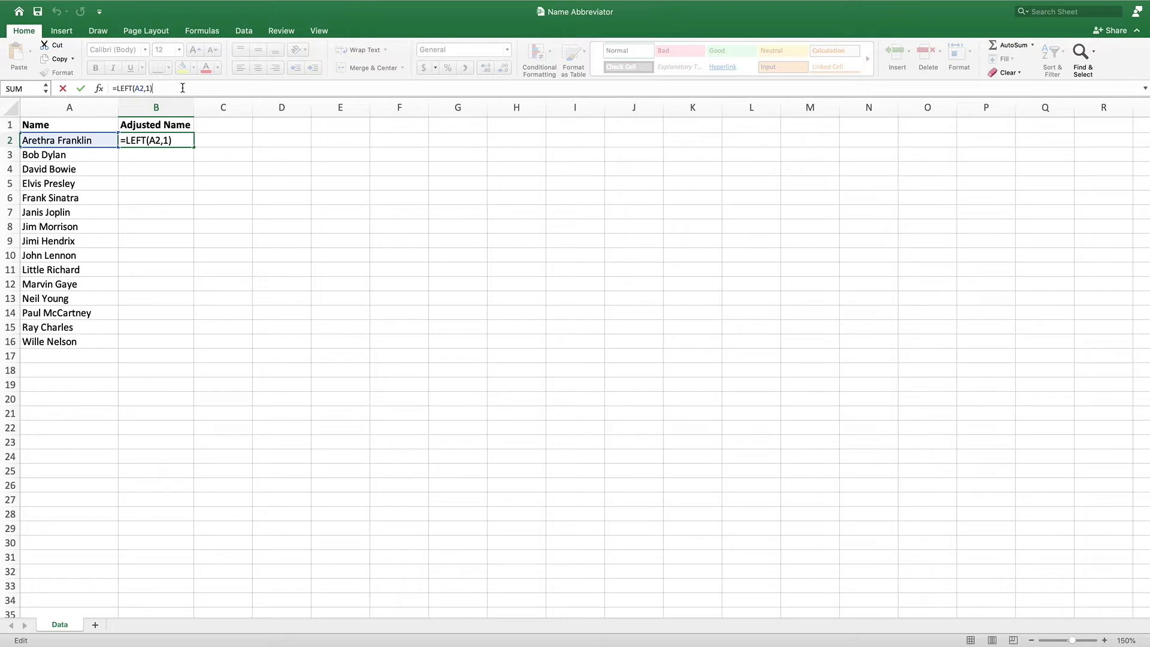
text(&". ")
key(Return)
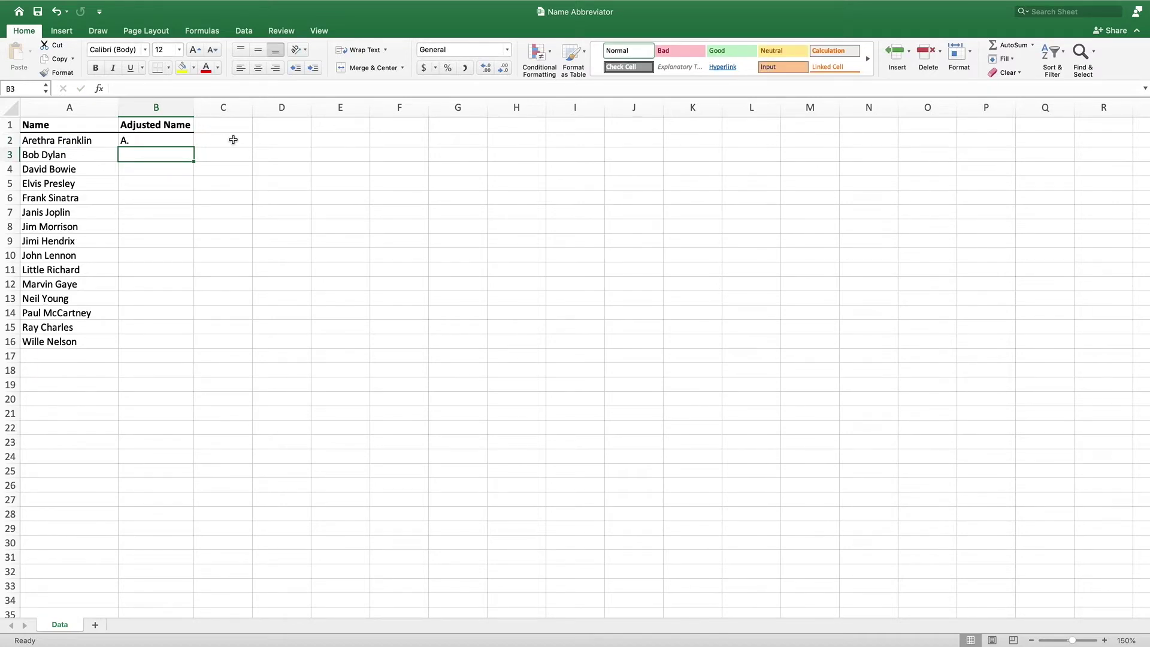
- Append &RIGHT(A2,8) to B2's formula so it adds the surname Franklin
click(186, 142)
click(197, 88)
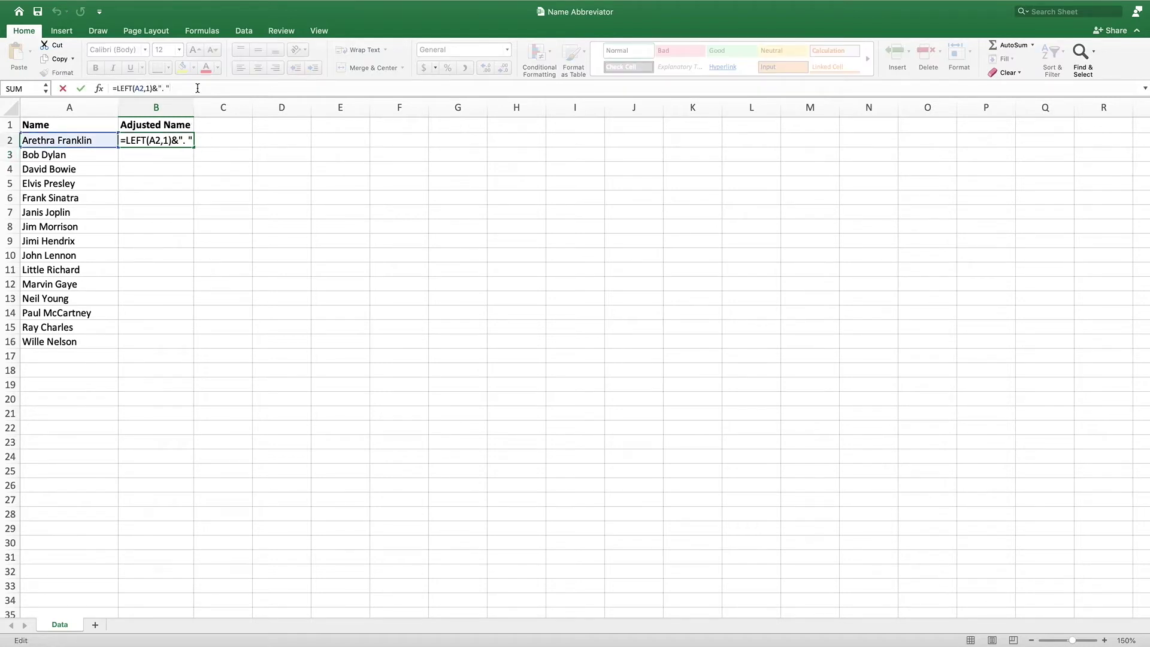
text(&RIGHT)
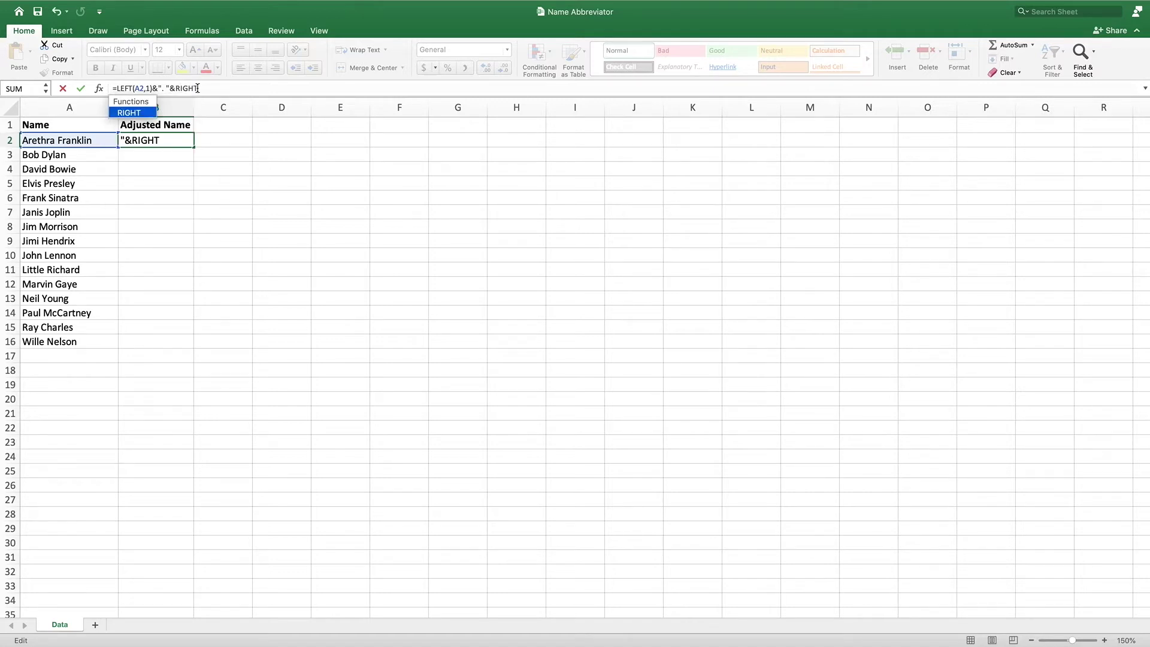
text(()
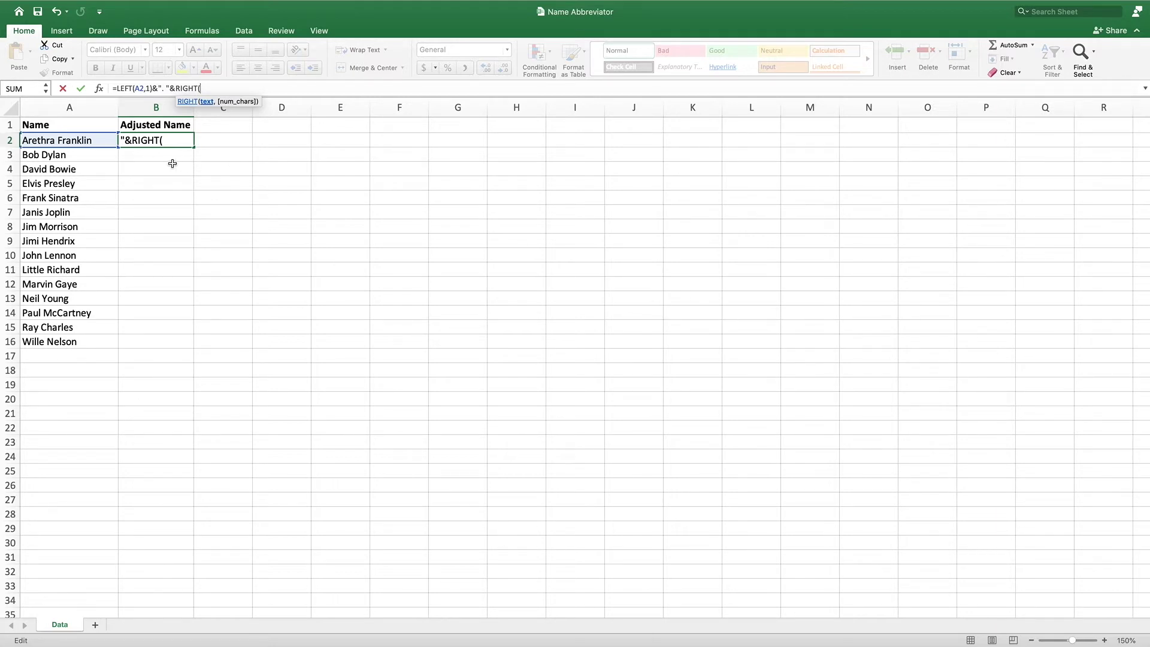
click(106, 141)
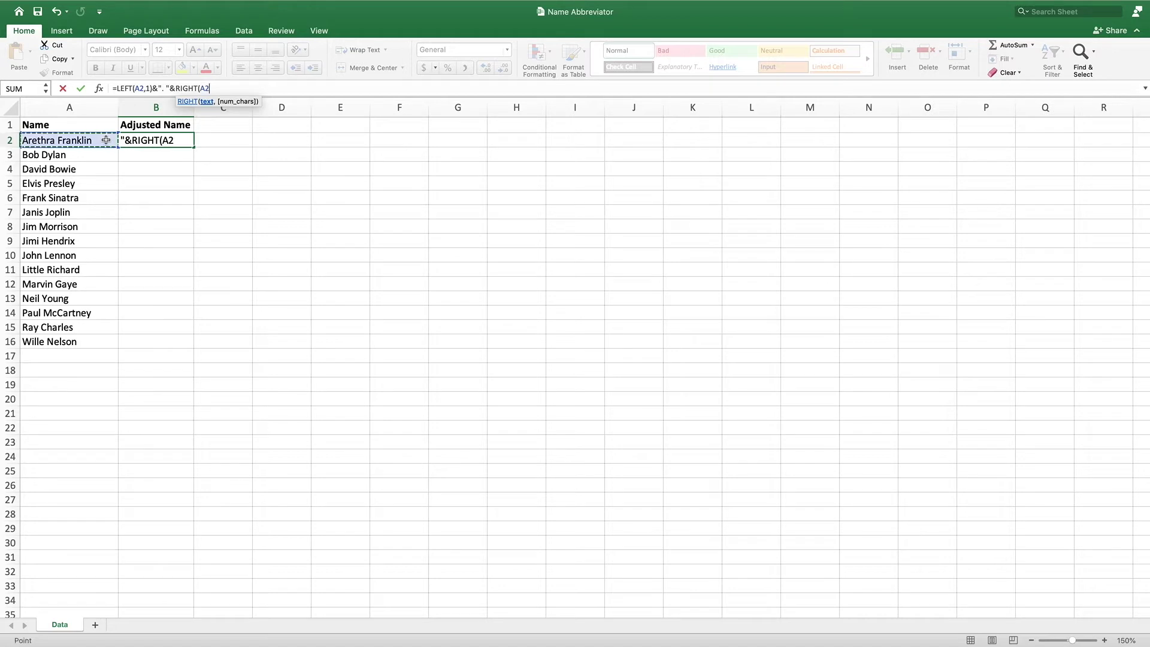
text(,)
text(8))
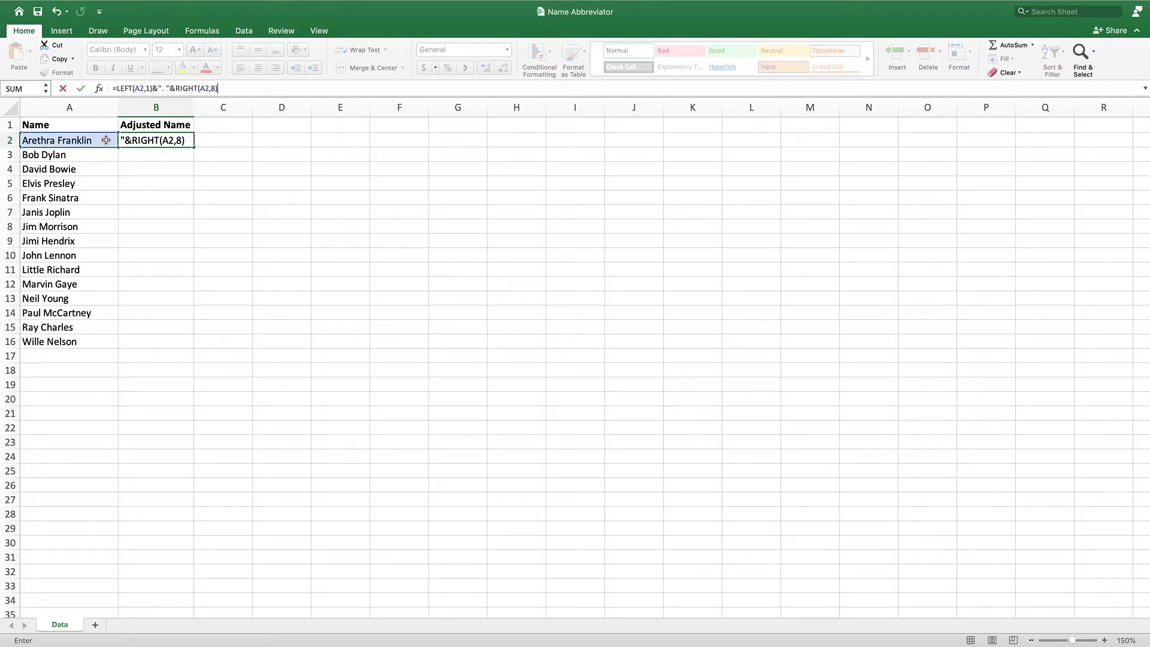
key(Return)
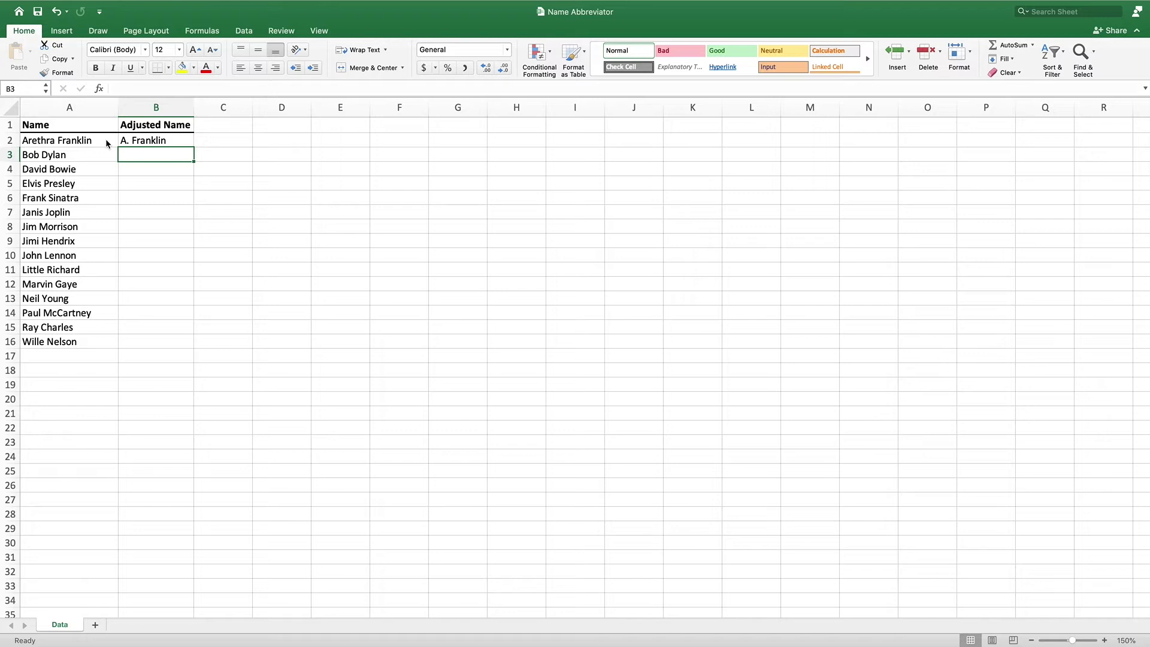
click(165, 142)
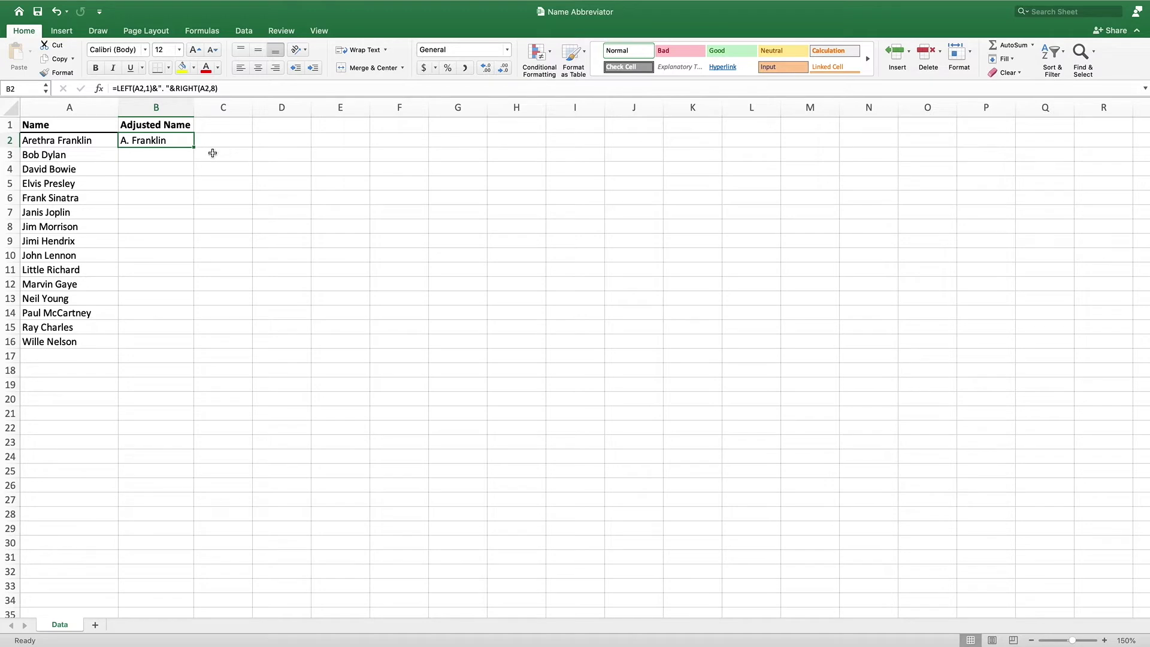
drag(194, 147, 193, 158)
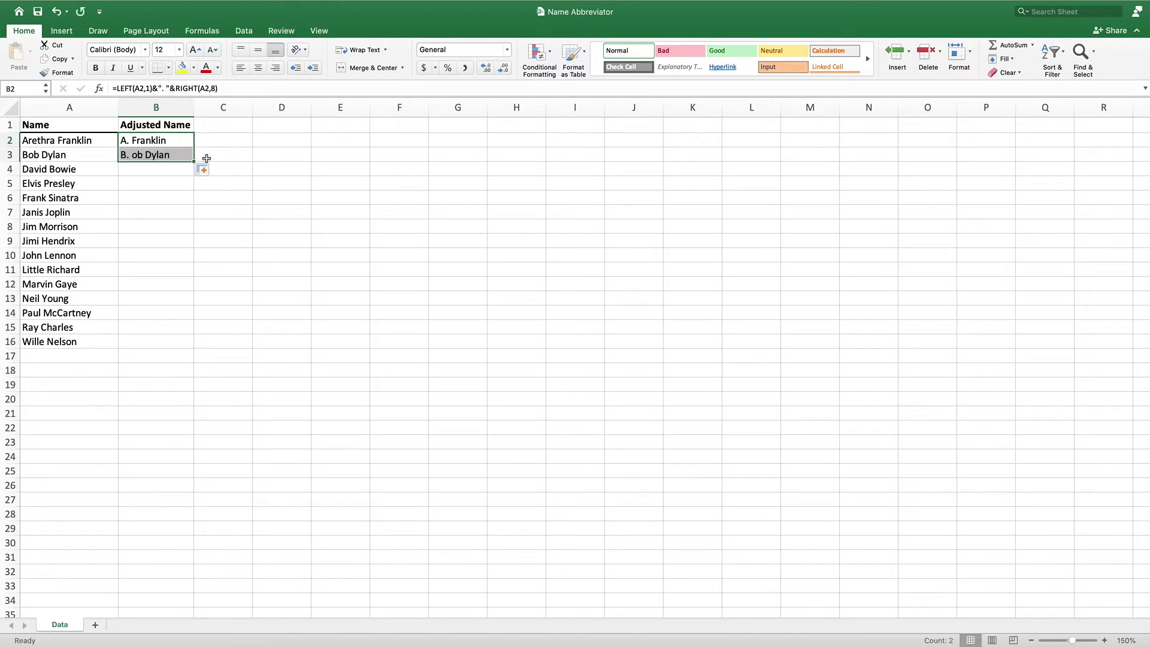
click(216, 157)
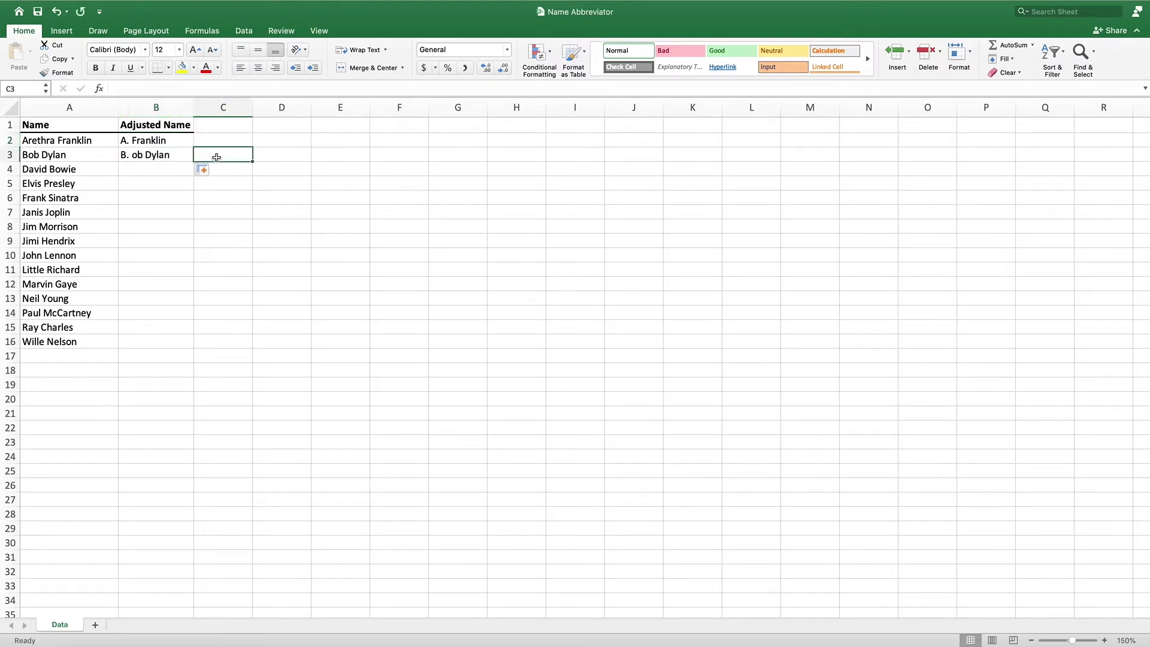
click(184, 155)
key(Delete)
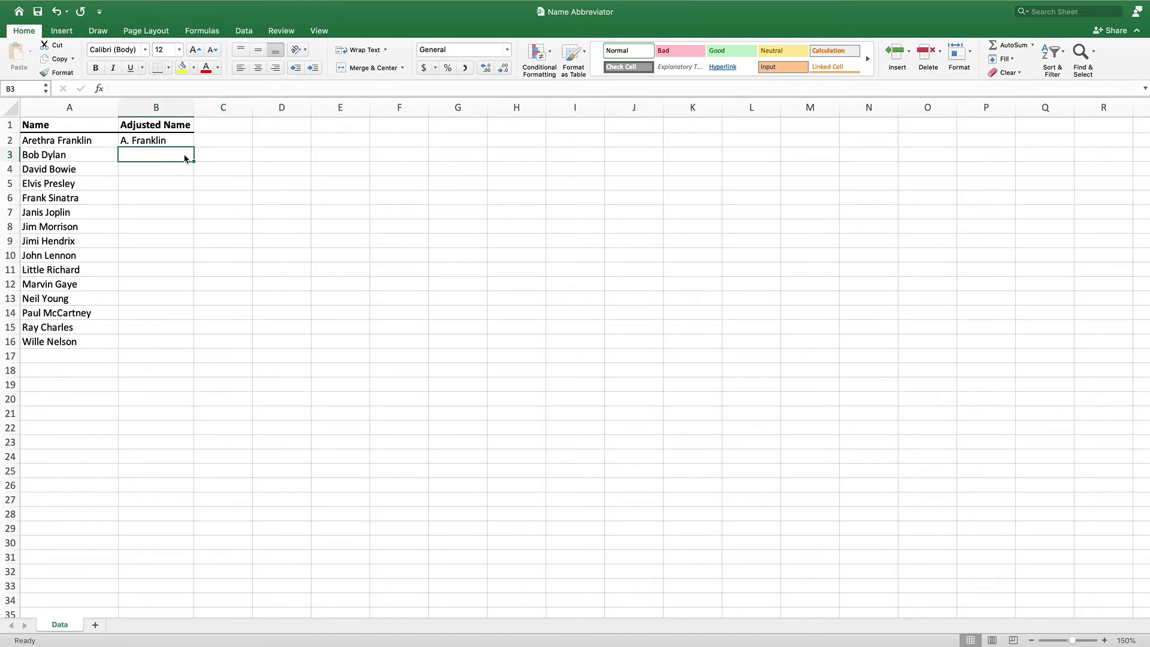
click(222, 140)
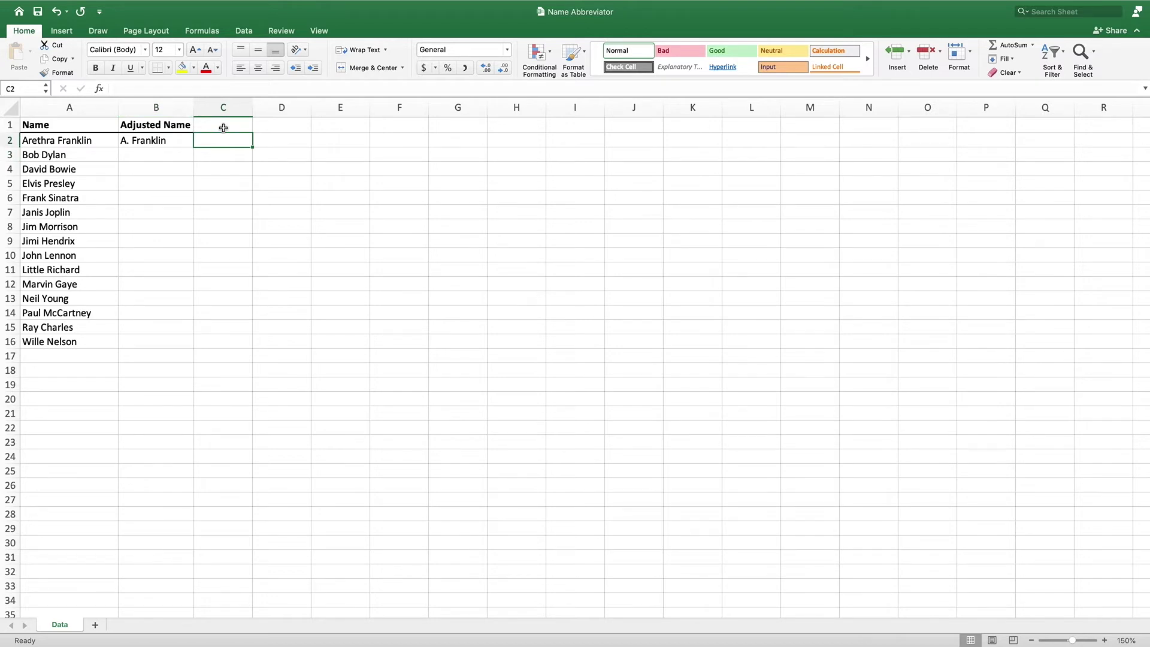
- Add the headings TOTAL, FIRST and LAST in C1:E1
click(223, 127)
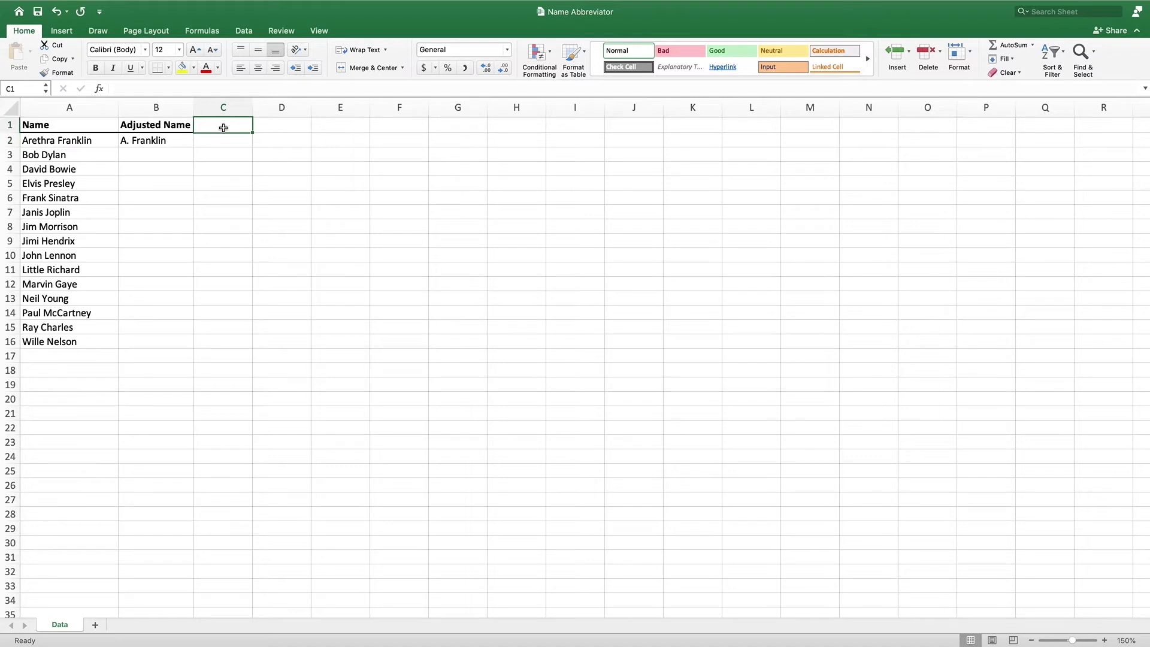
text(TOTAL)
key(Tab)
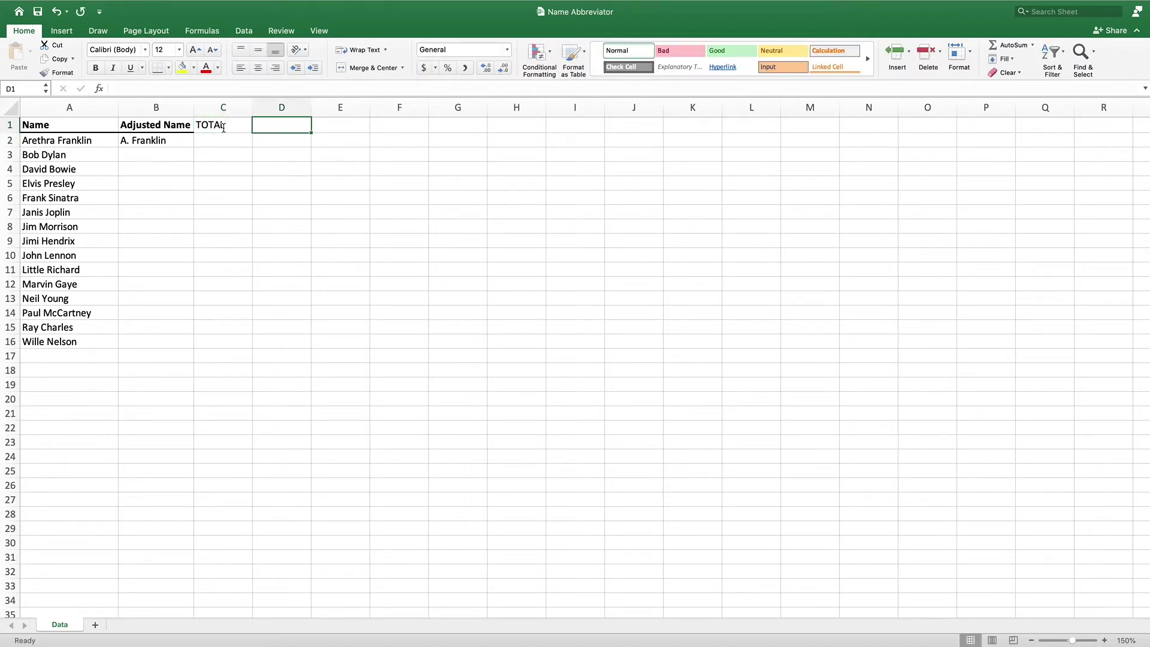
text(FIRST)
key(Tab)
text(LAST)
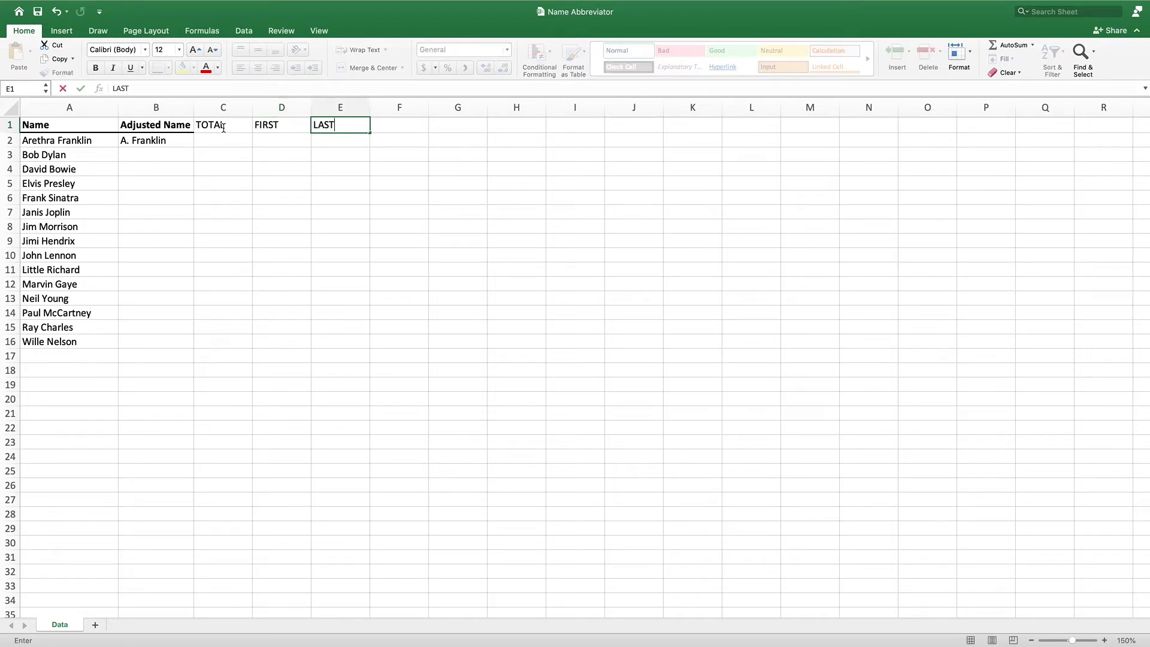
key(Return)
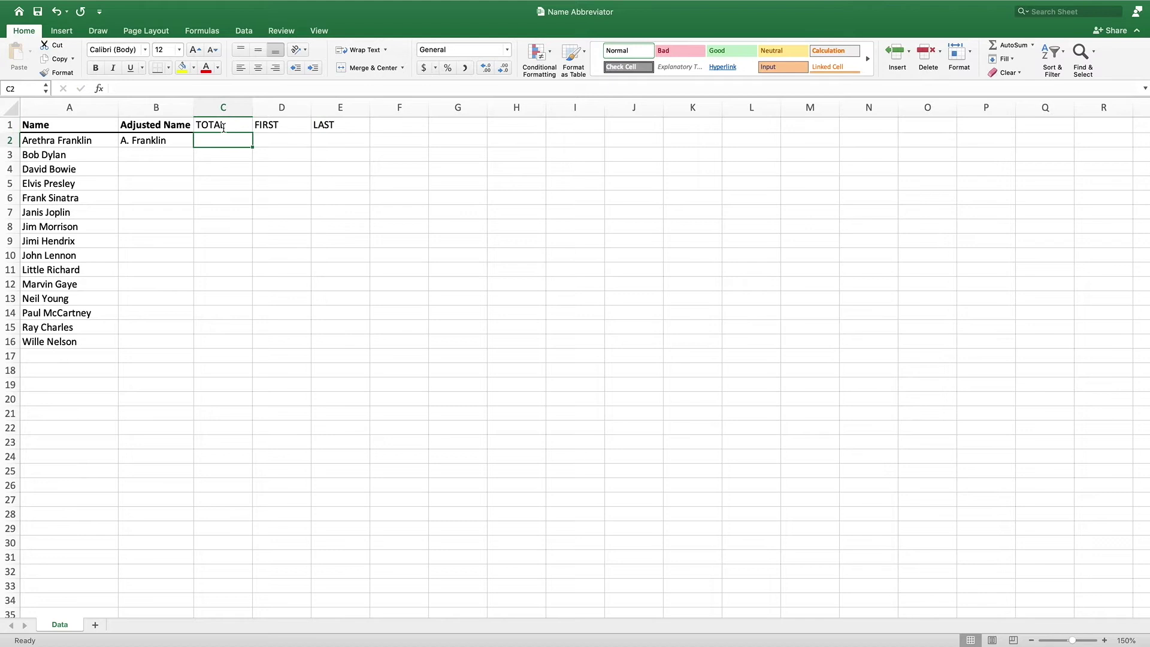
- Enter =C2-D2 in E2 to compute LAST as TOTAL minus FIRST
click(342, 142)
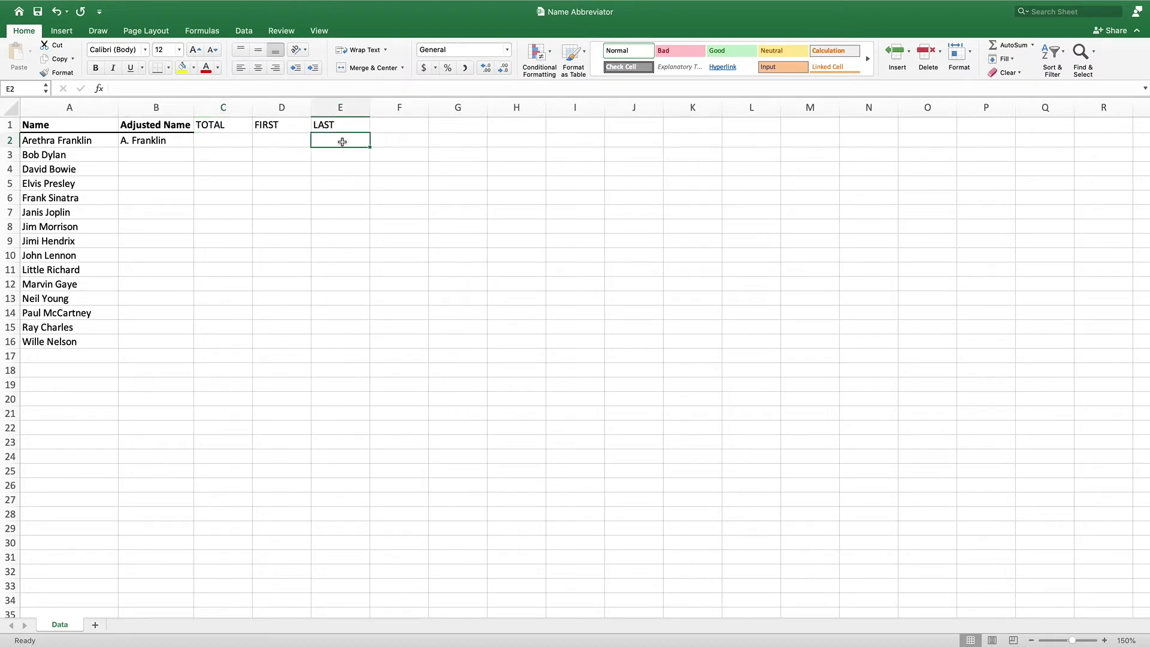
text(=)
click(235, 142)
text(-)
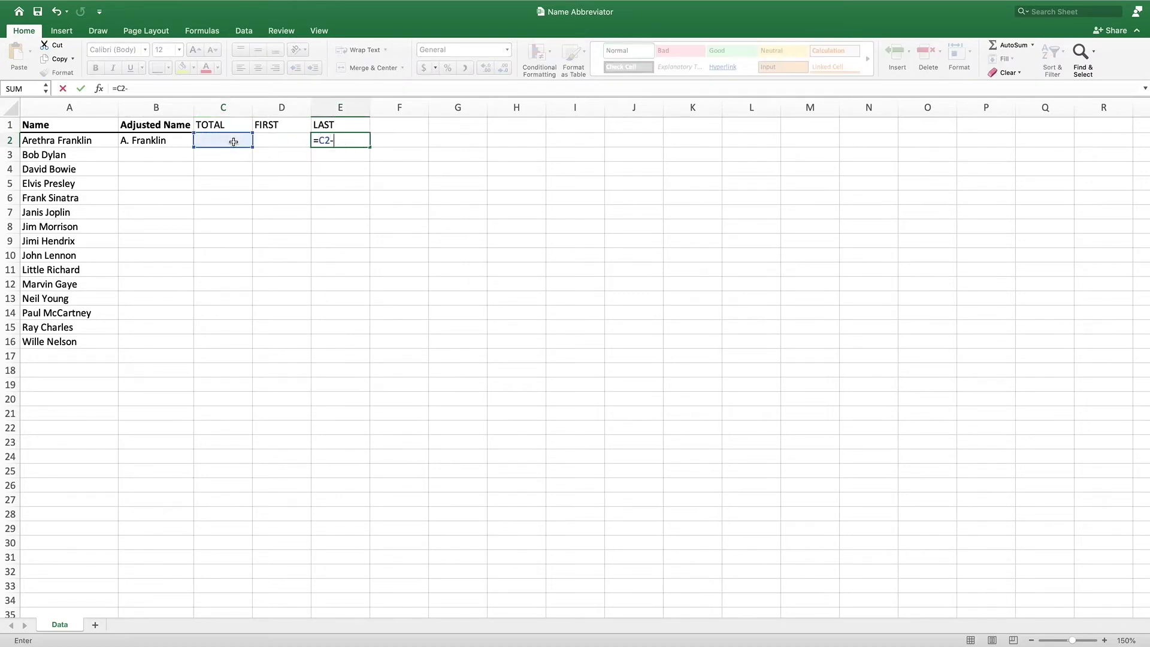
click(263, 142)
key(Return)
- Enter =LEN(A2) in C2 to count the name's 16 characters
click(234, 141)
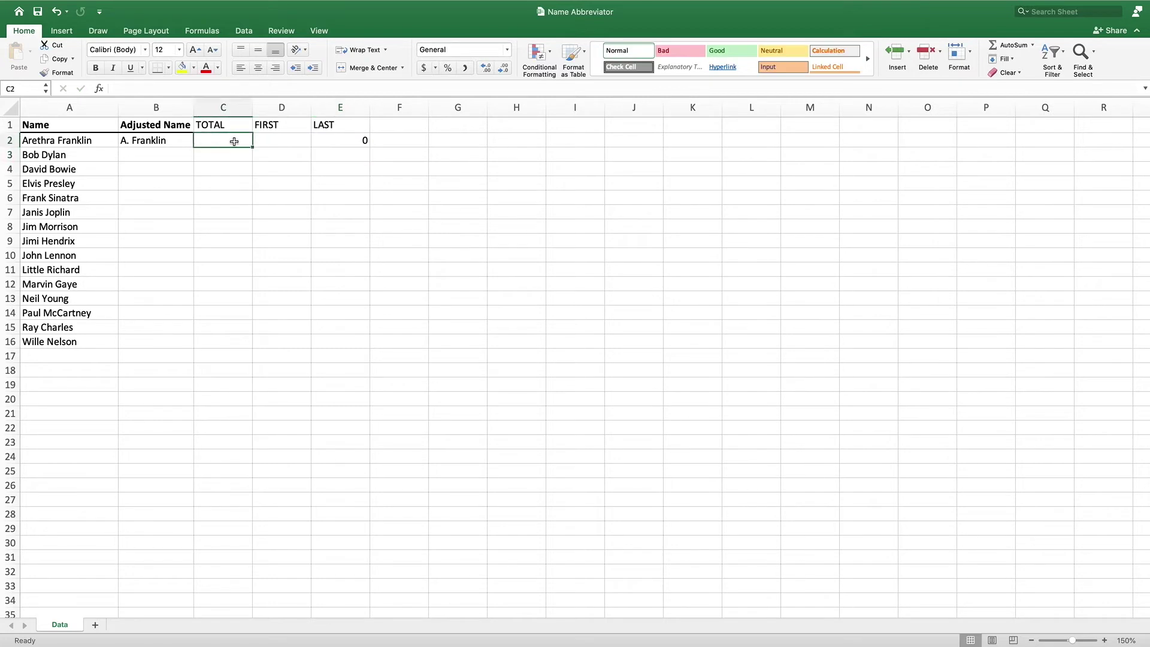
text(=LEN()
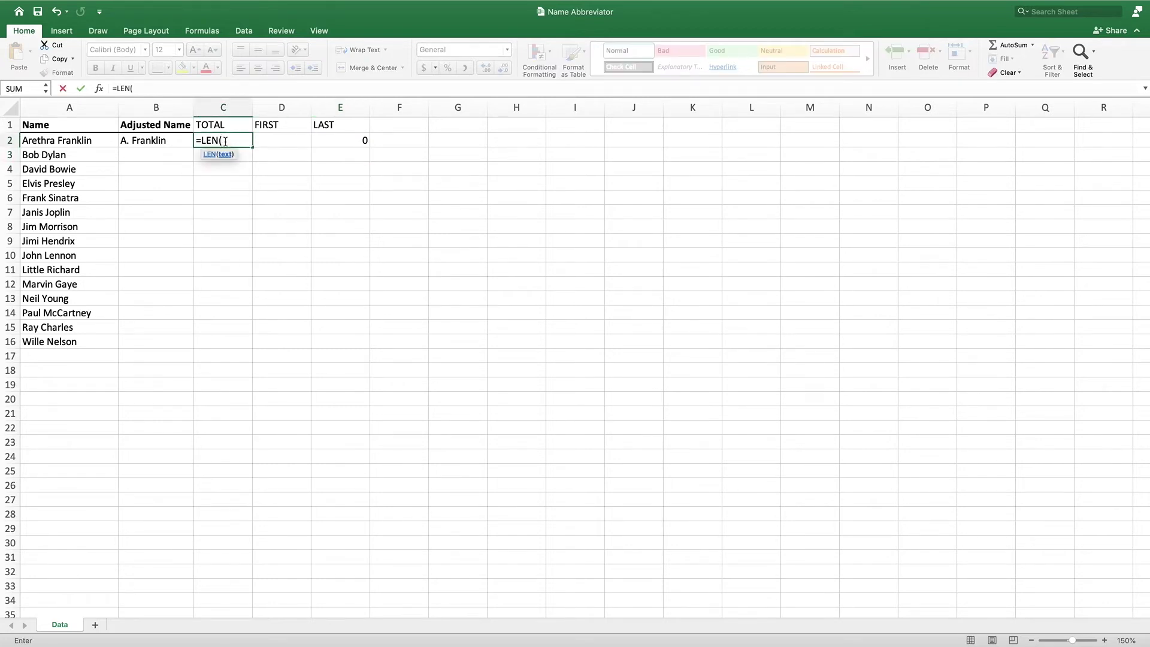
click(103, 141)
text())
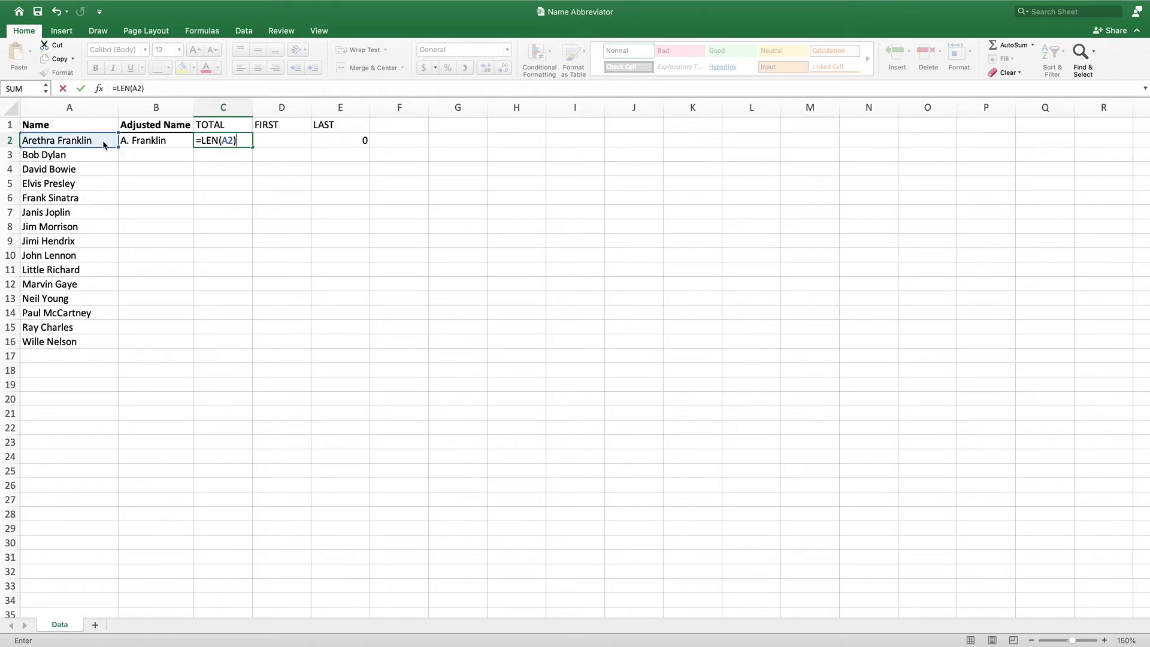
key(Return)
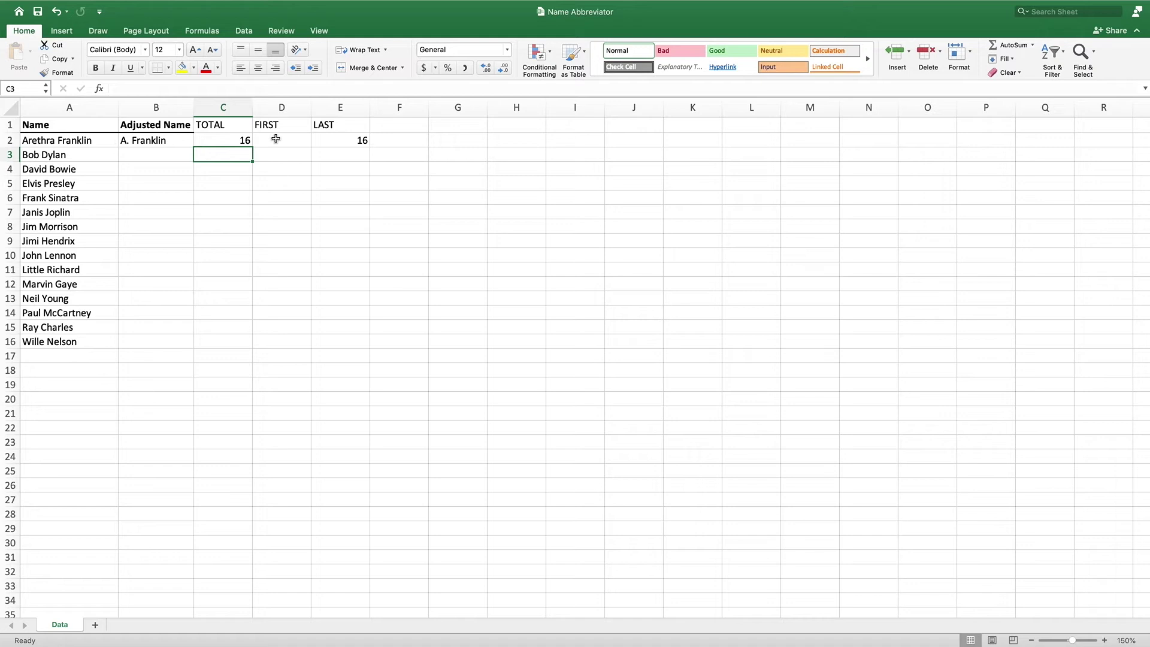
- Enter =FIND(" ",A2) in D2, returning 8, and verify D2 and E2 both show 8
click(276, 139)
text(=FIND()
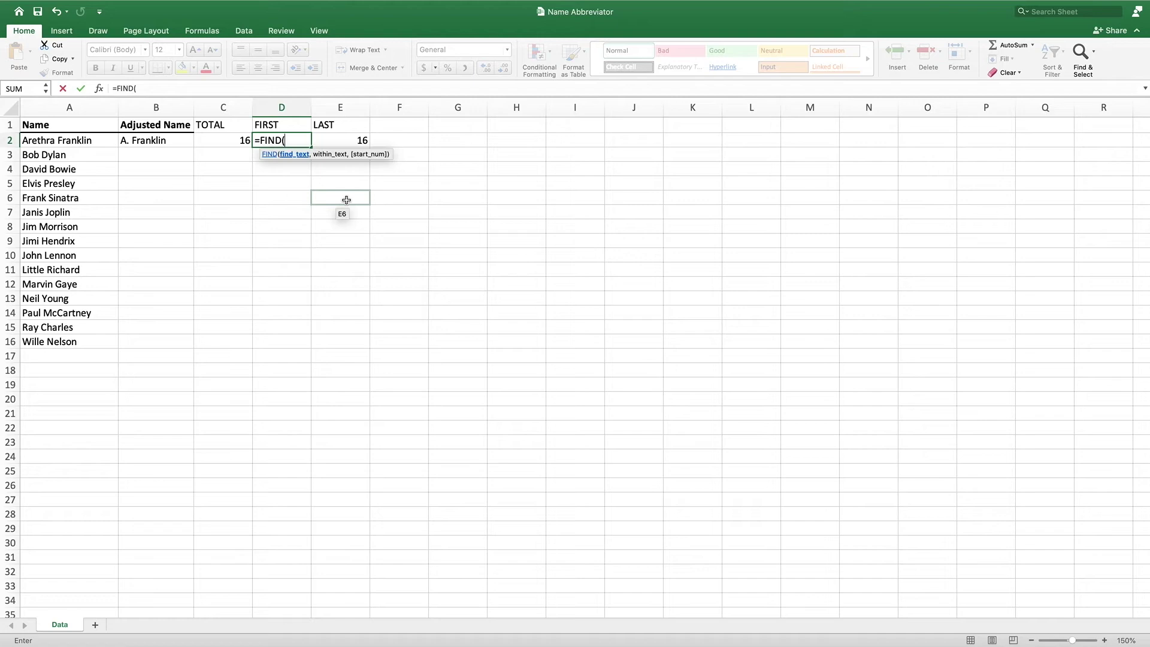
text(" ",)
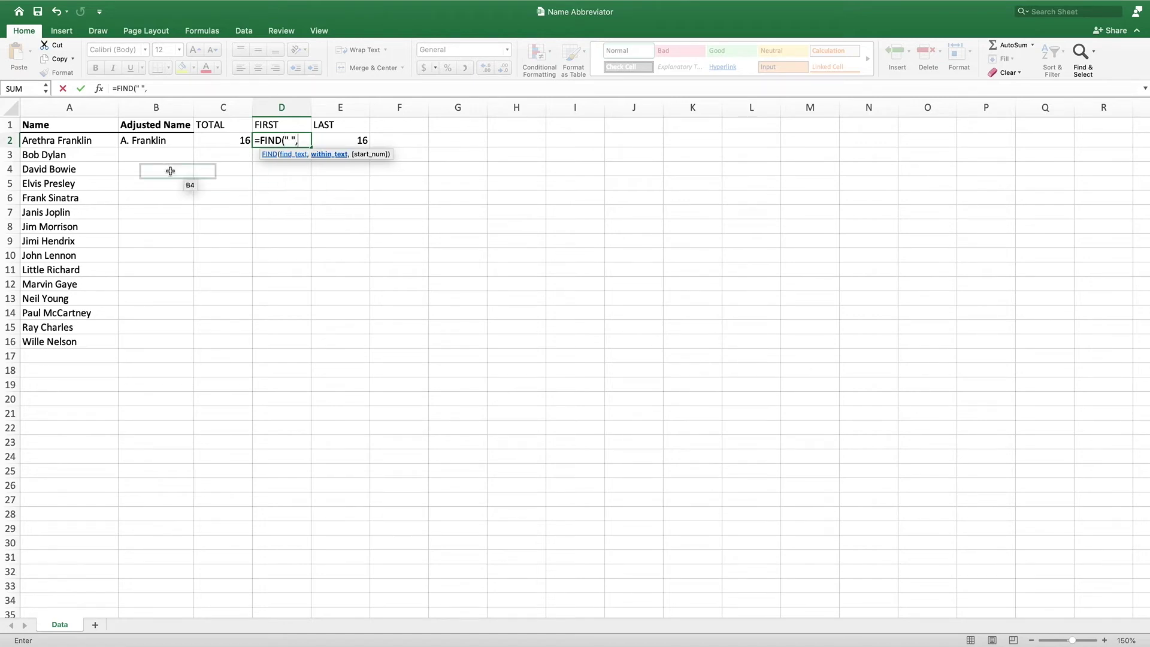
click(103, 144)
text())
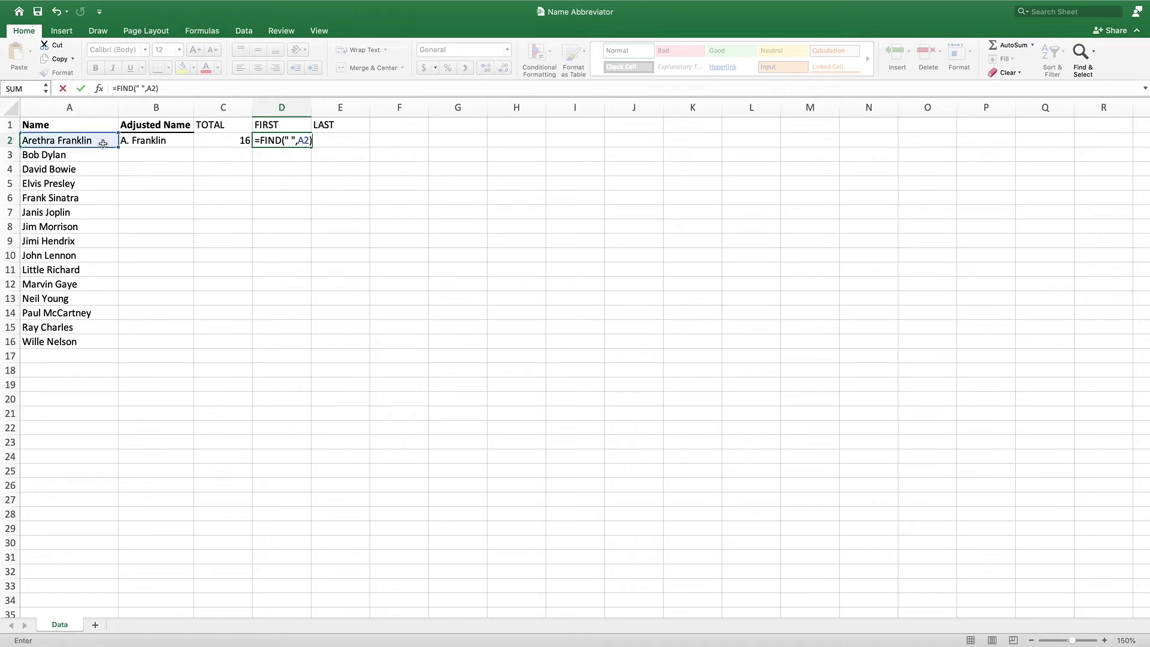
key(Return)
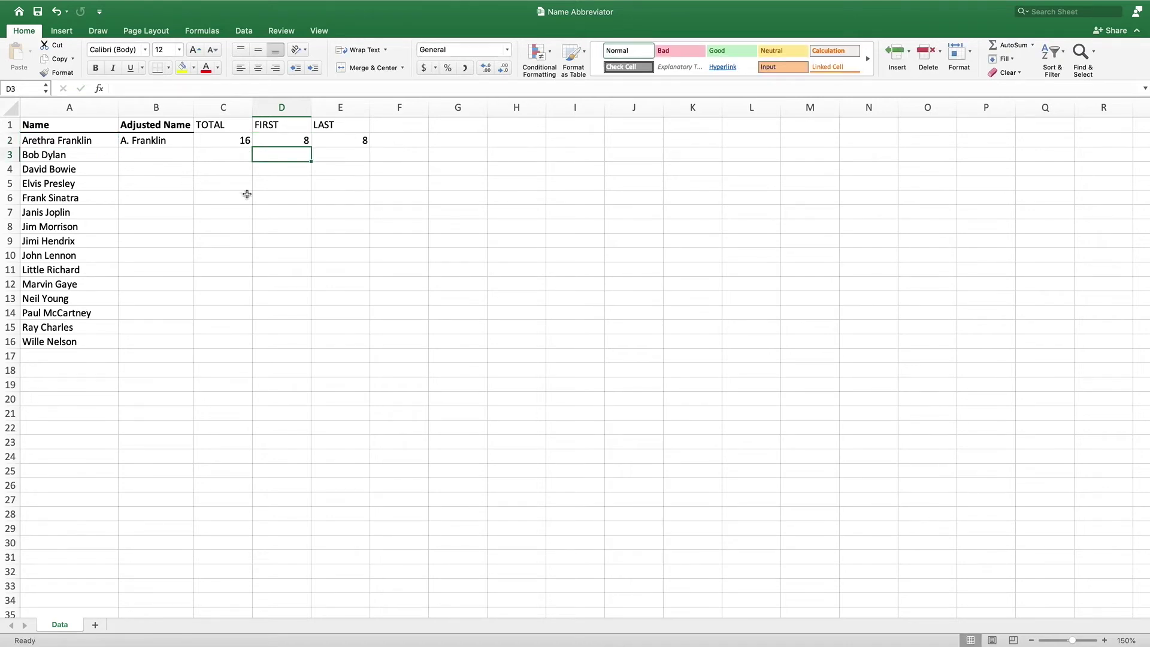
click(293, 140)
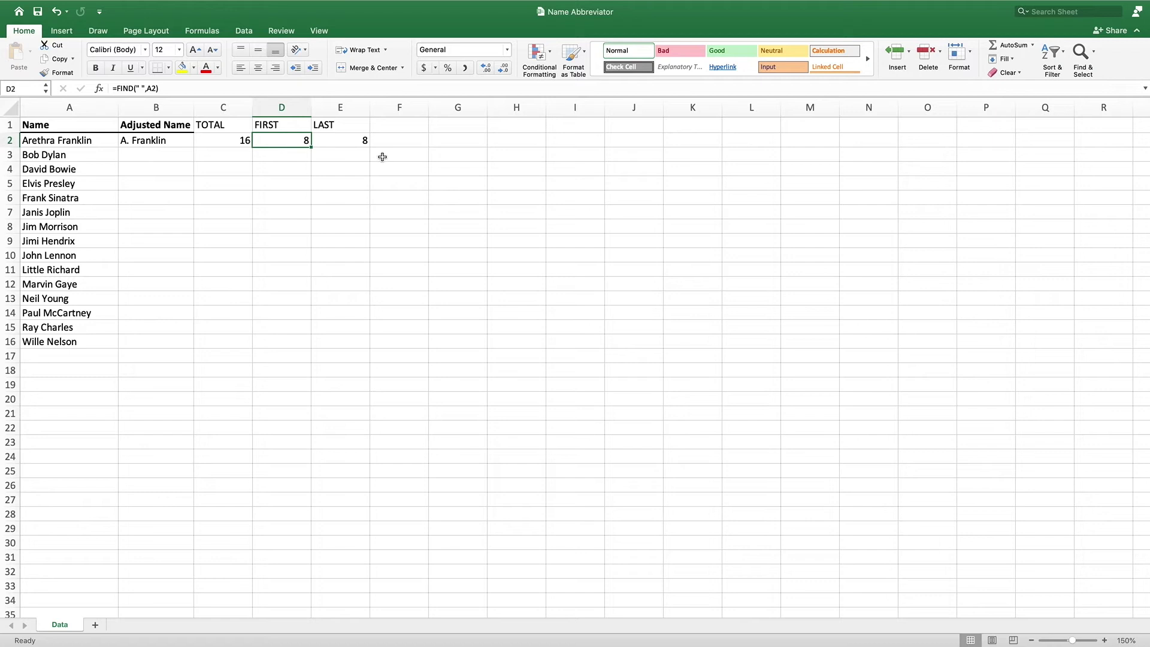
click(355, 140)
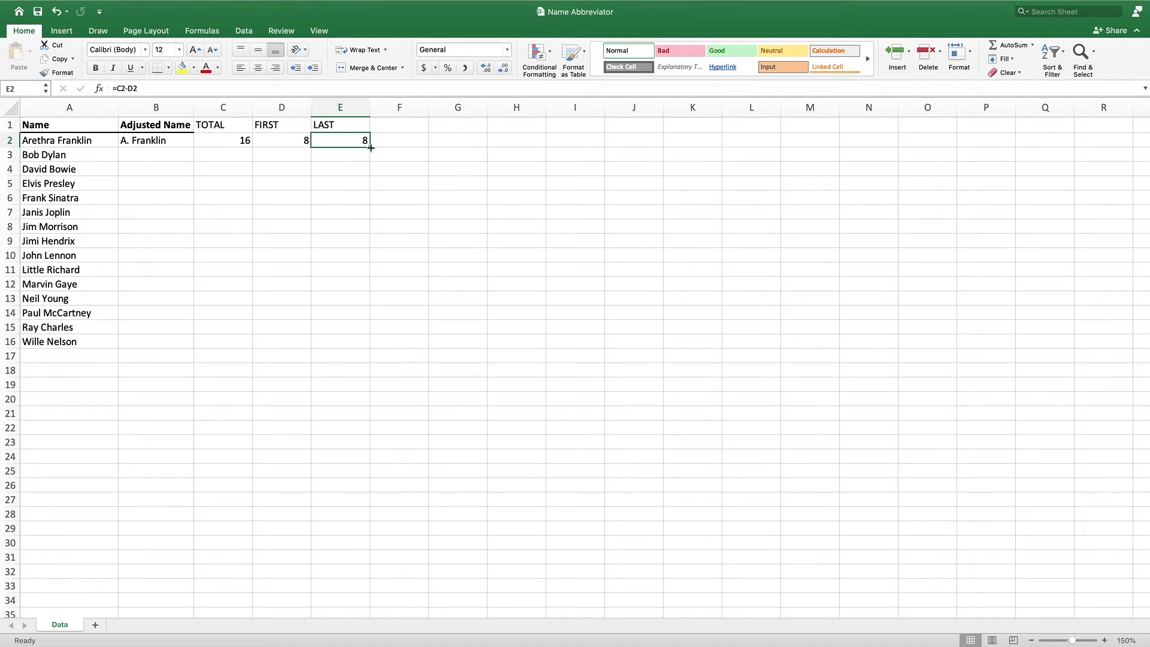
drag(230, 141, 397, 154)
click(400, 157)
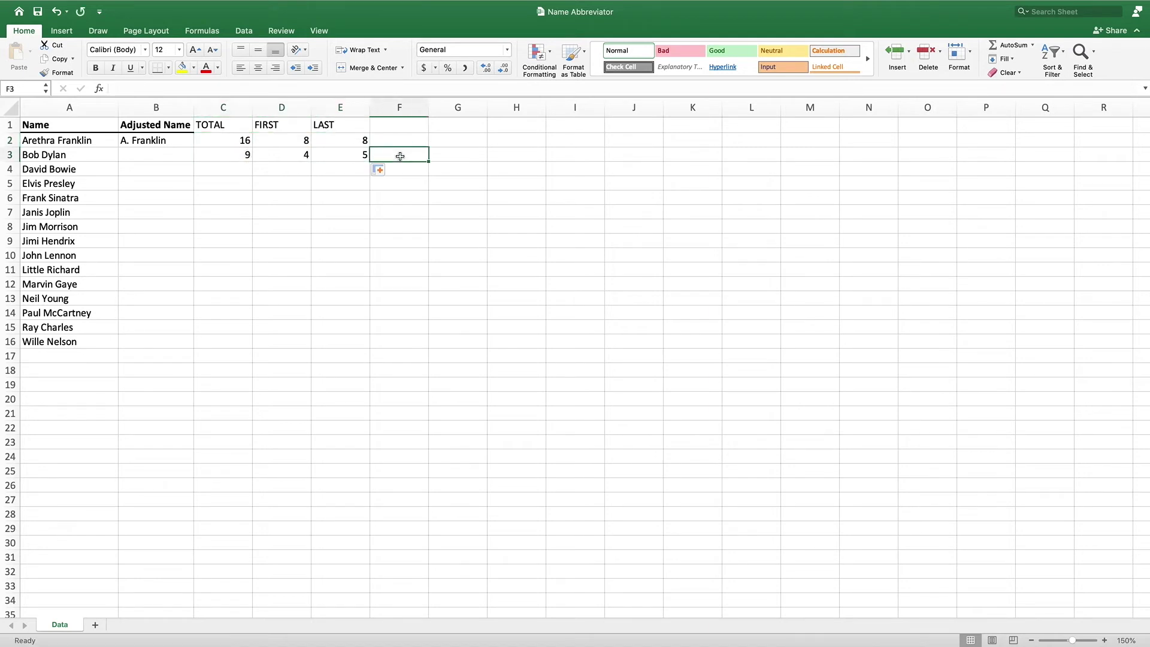
click(354, 155)
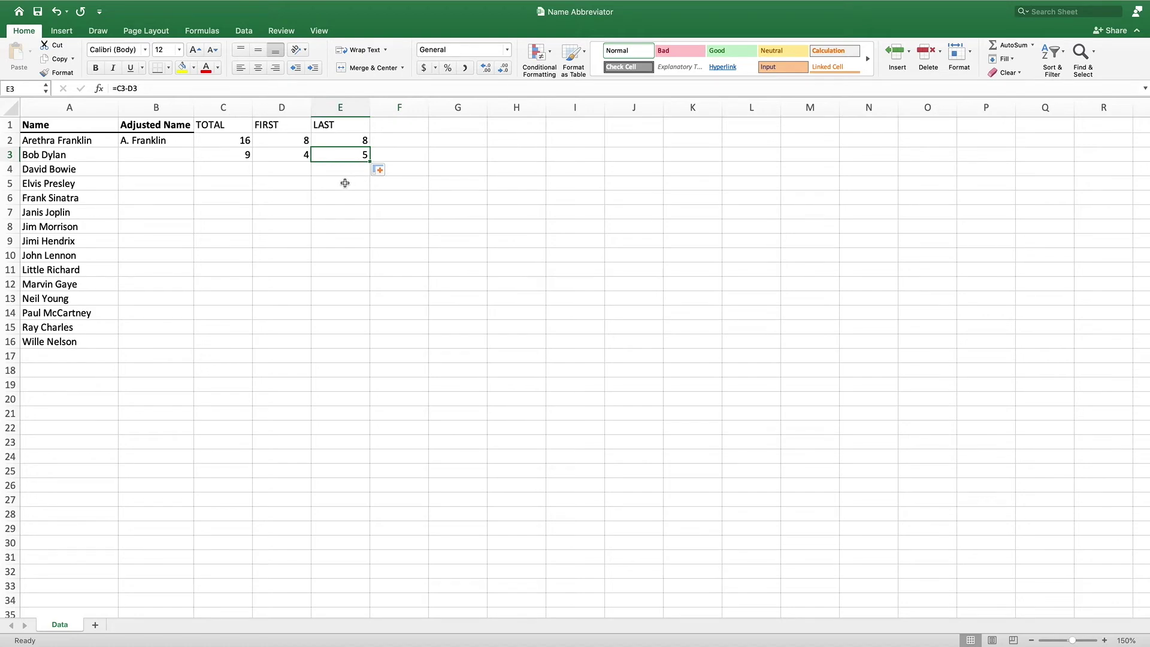
drag(248, 156, 348, 161)
key(Delete)
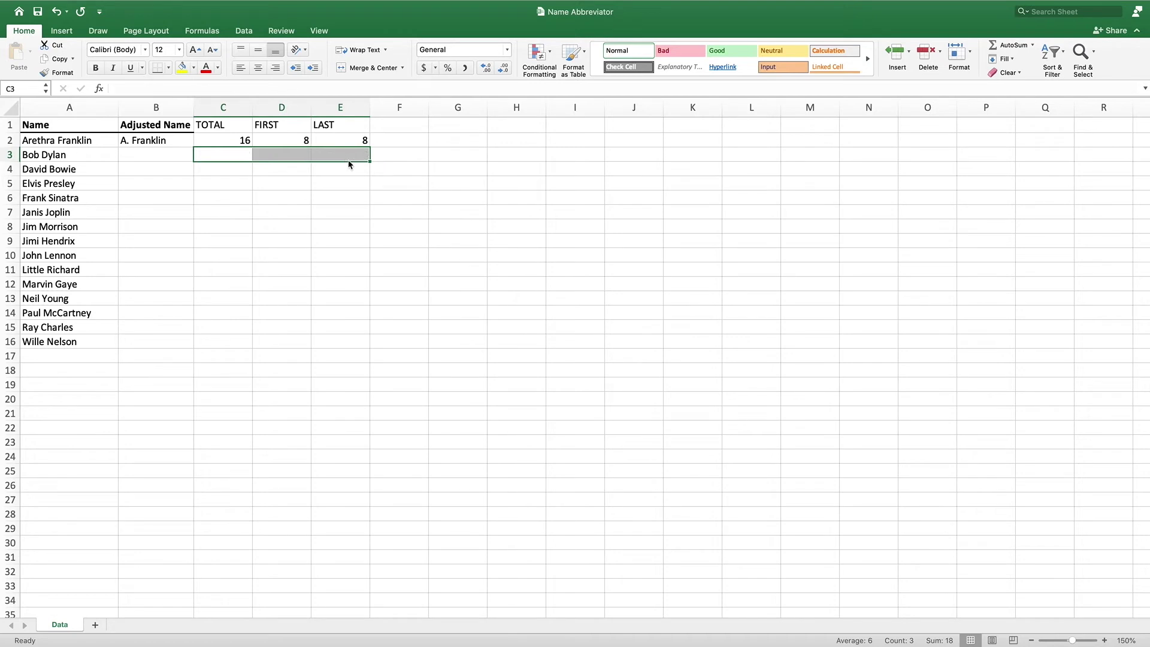
- Replace the fixed 8 in B2's RIGHT function with LEN(A2)-FIND(" ",A2)
click(175, 140)
click(220, 90)
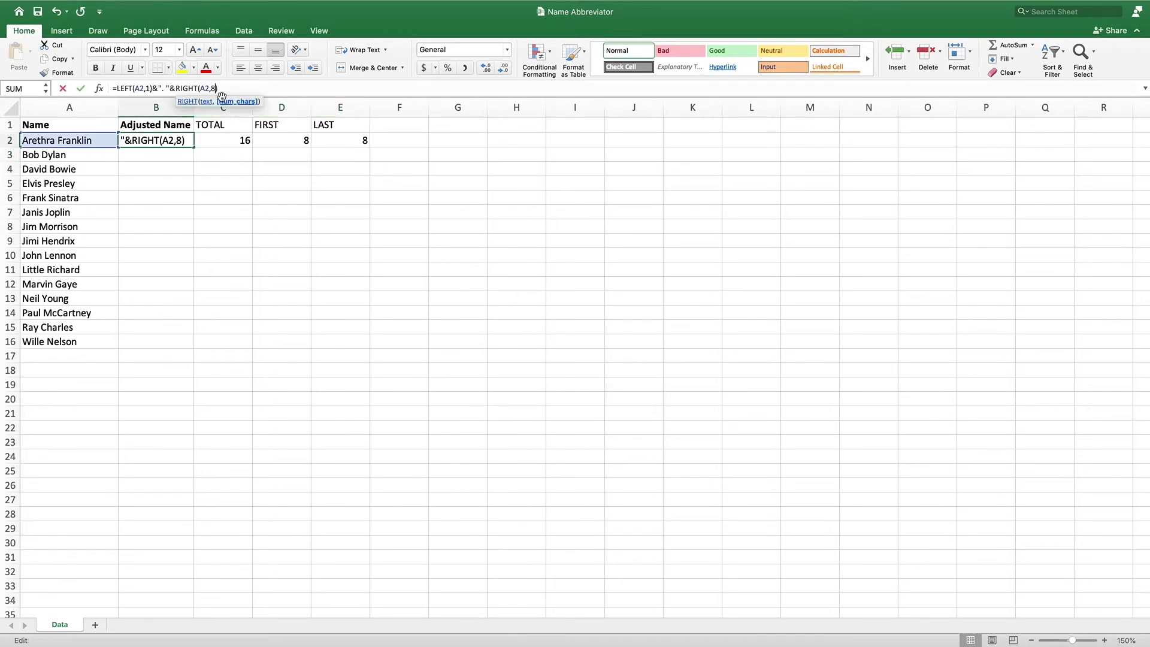
key(Left)
key(BackSpace)
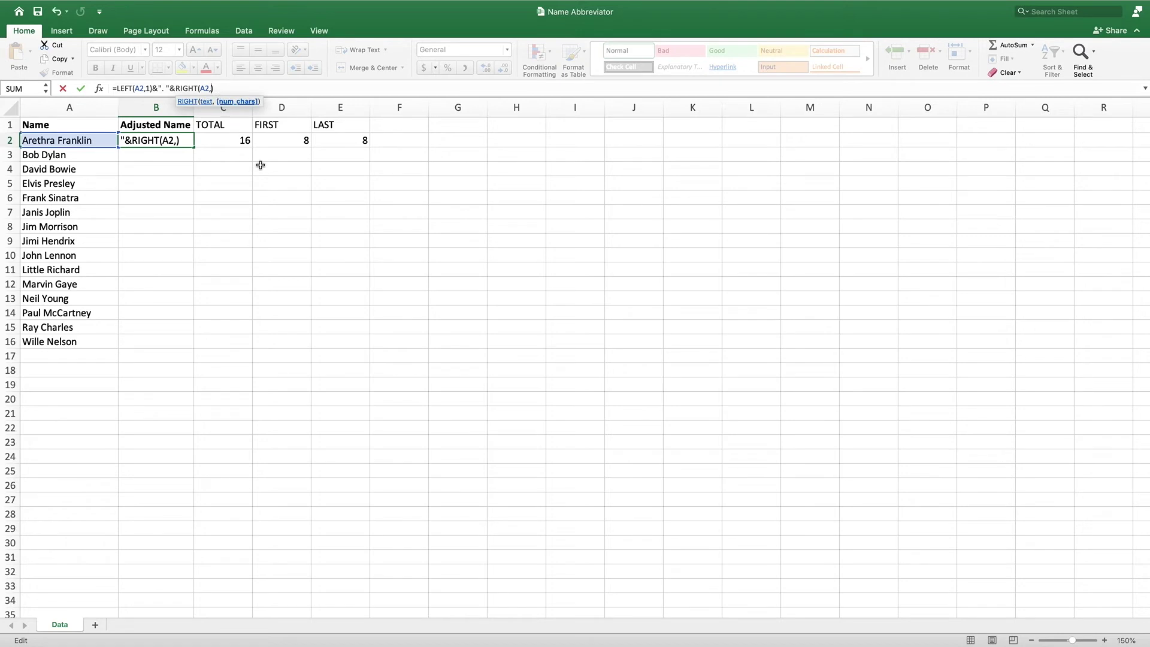
text(LEN)
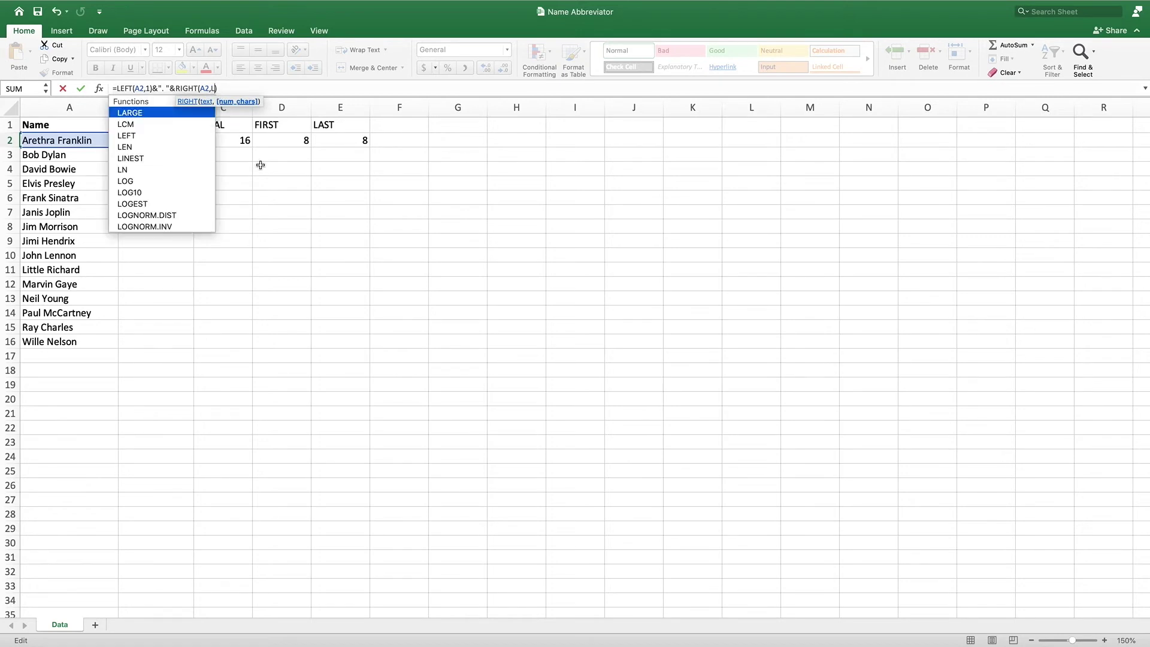
text(()
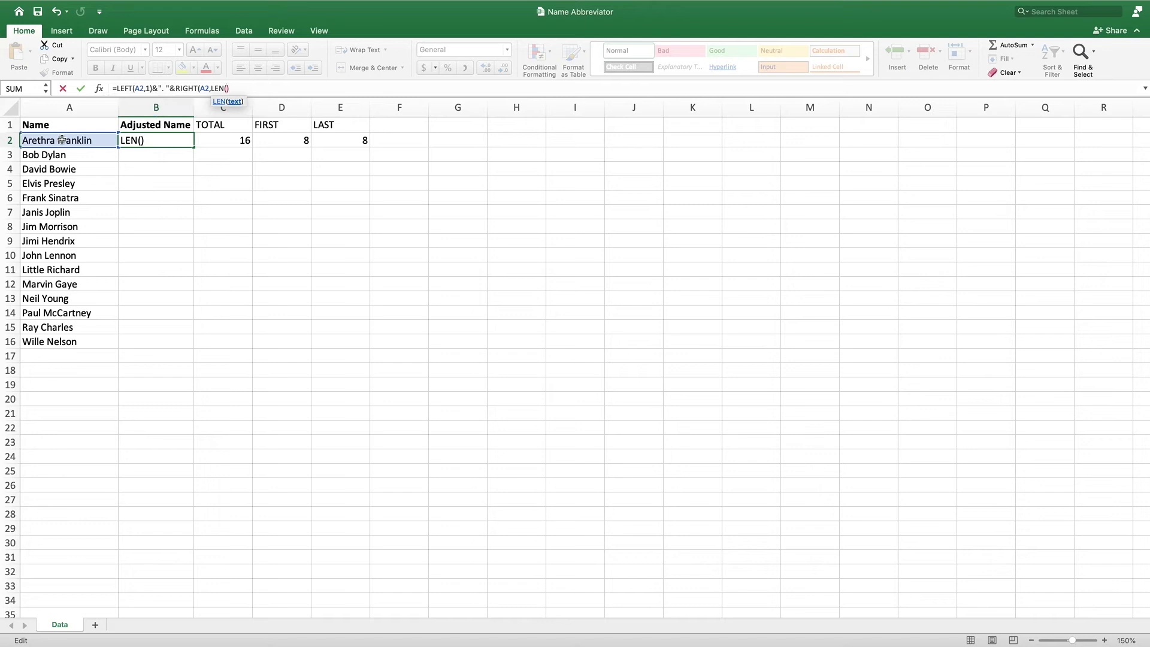
click(69, 138)
text())
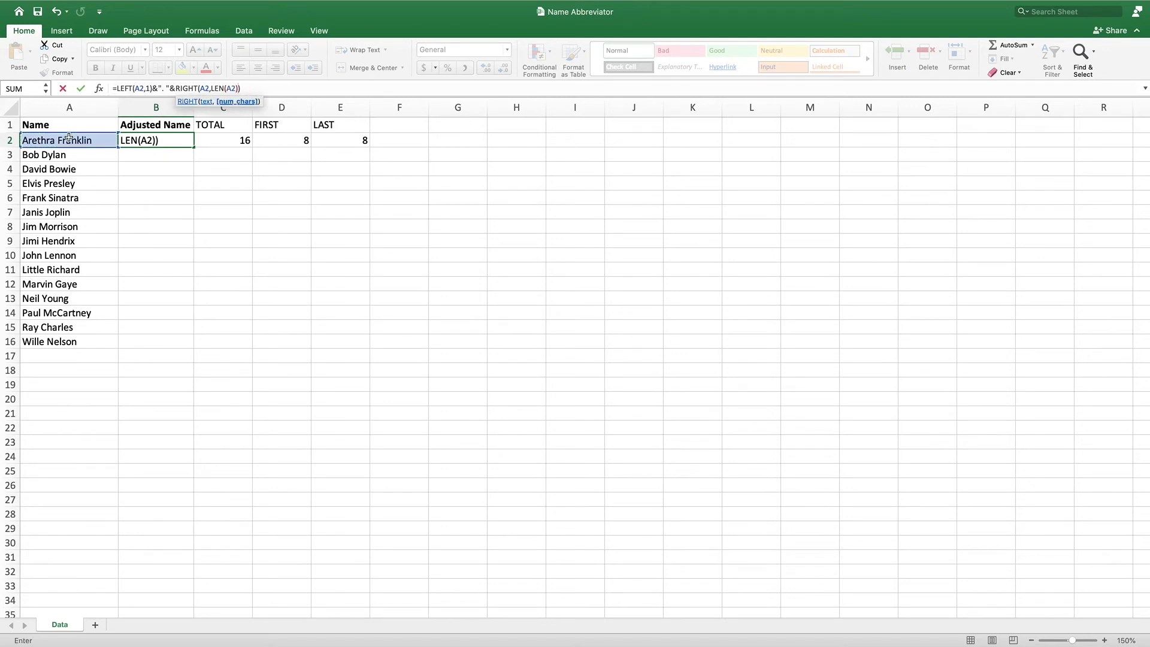
text(-FIND)
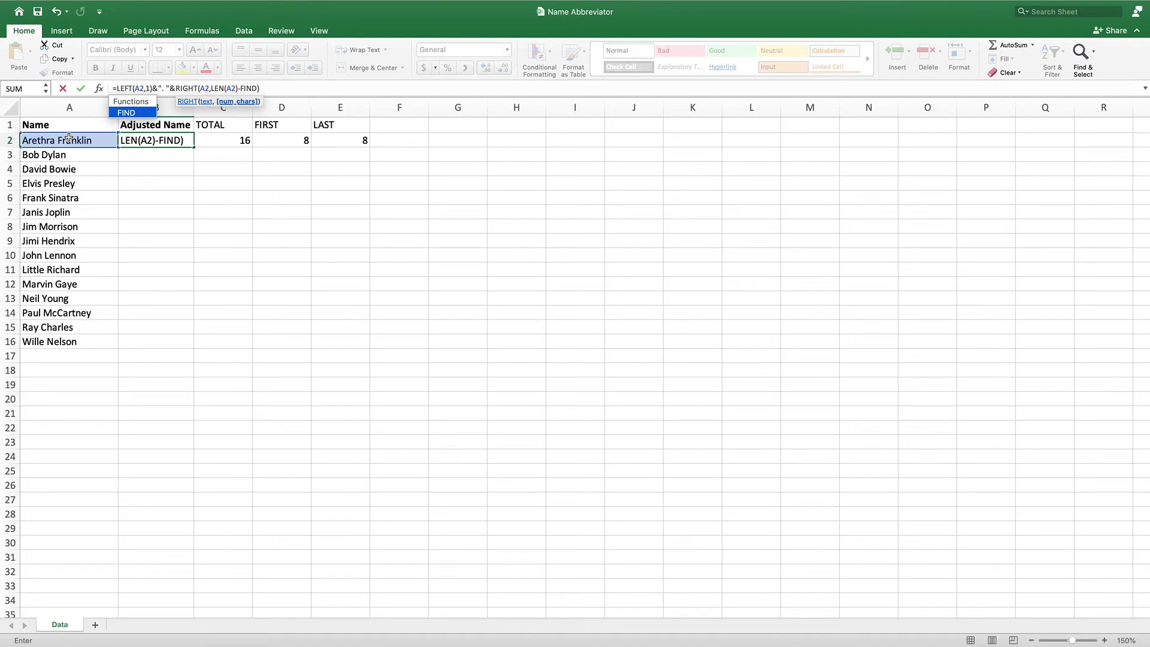
text(()
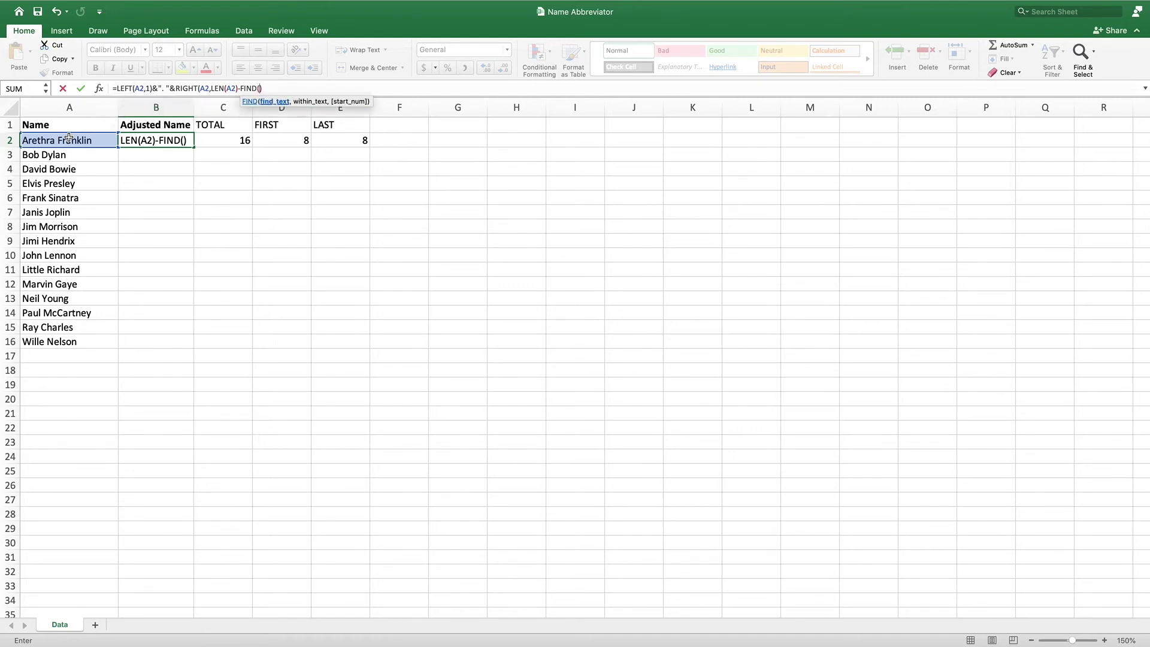
text(" ",)
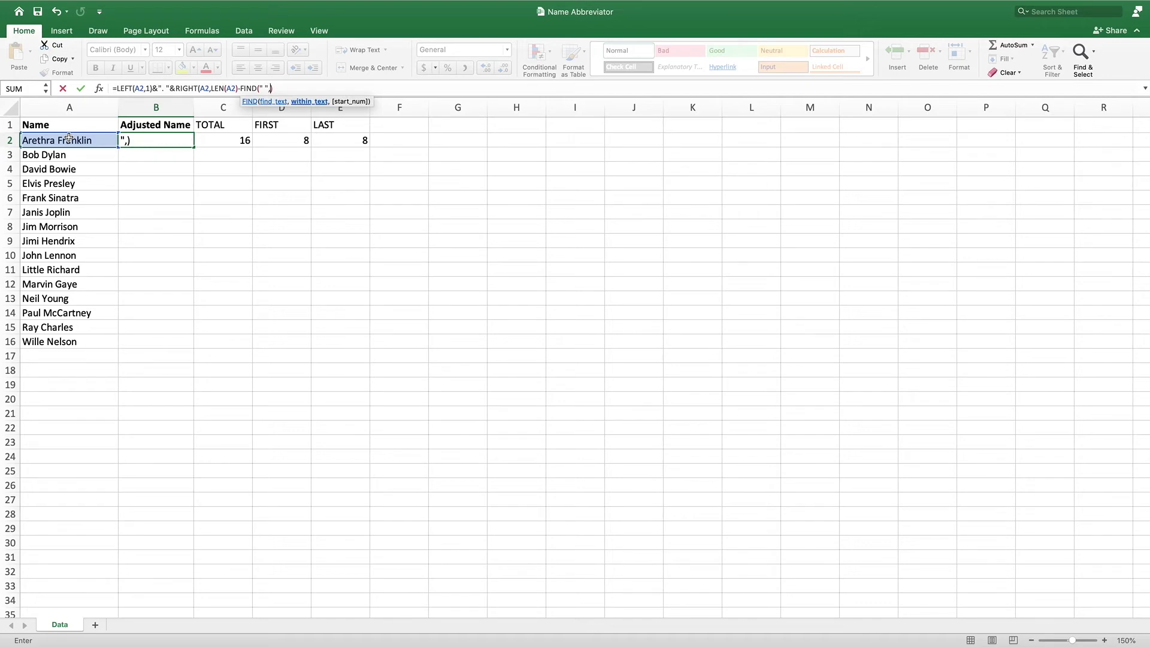
click(69, 140)
text())
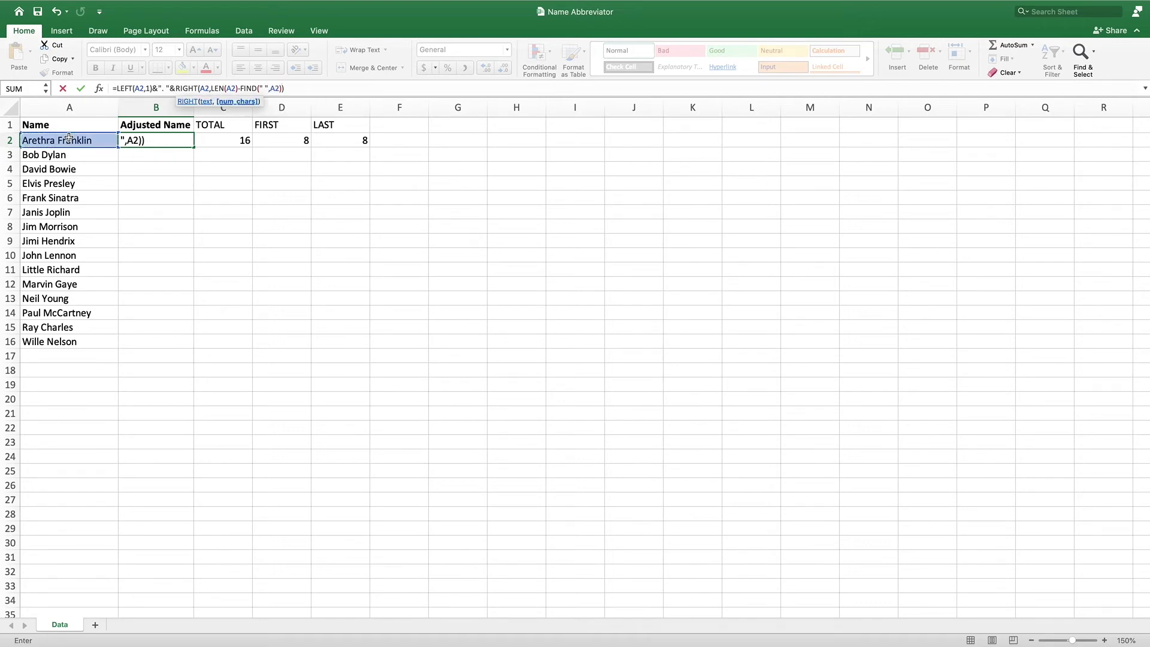
key(Return)
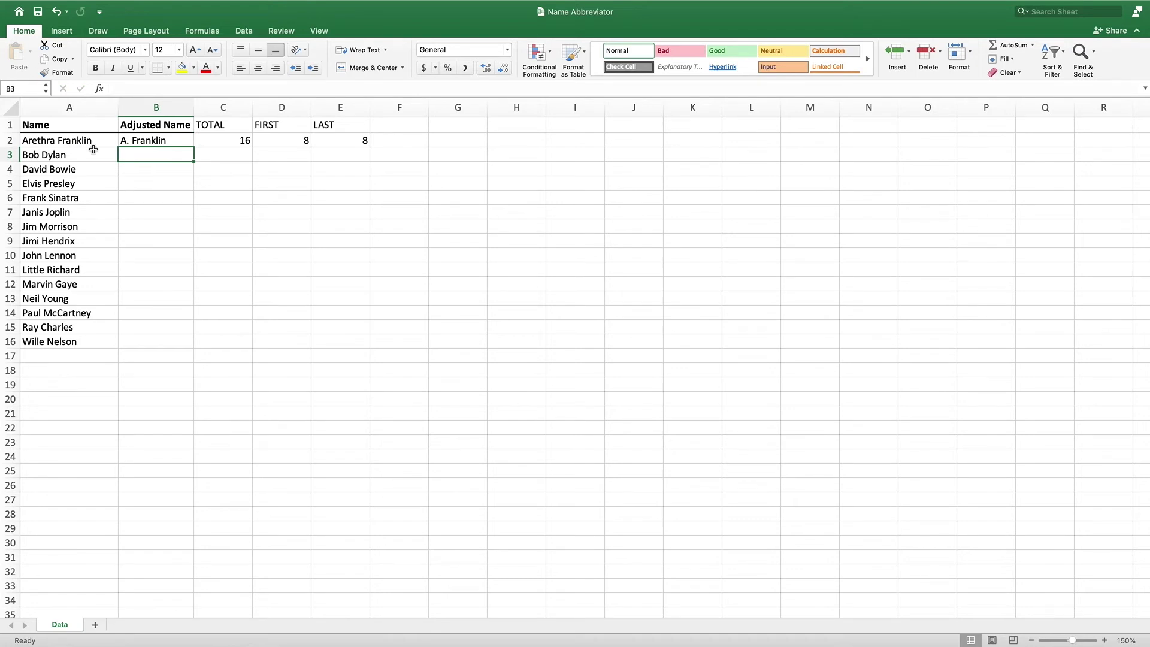
- Delete the TOTAL, FIRST and LAST helper columns C:E
click(185, 144)
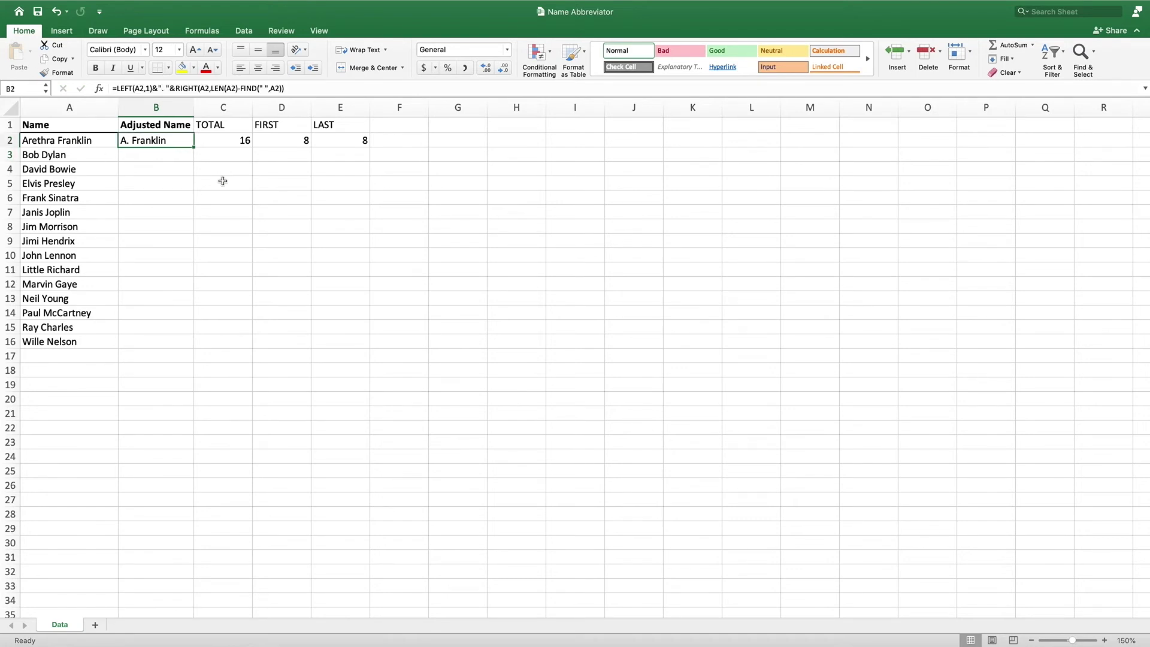
drag(222, 108, 330, 110)
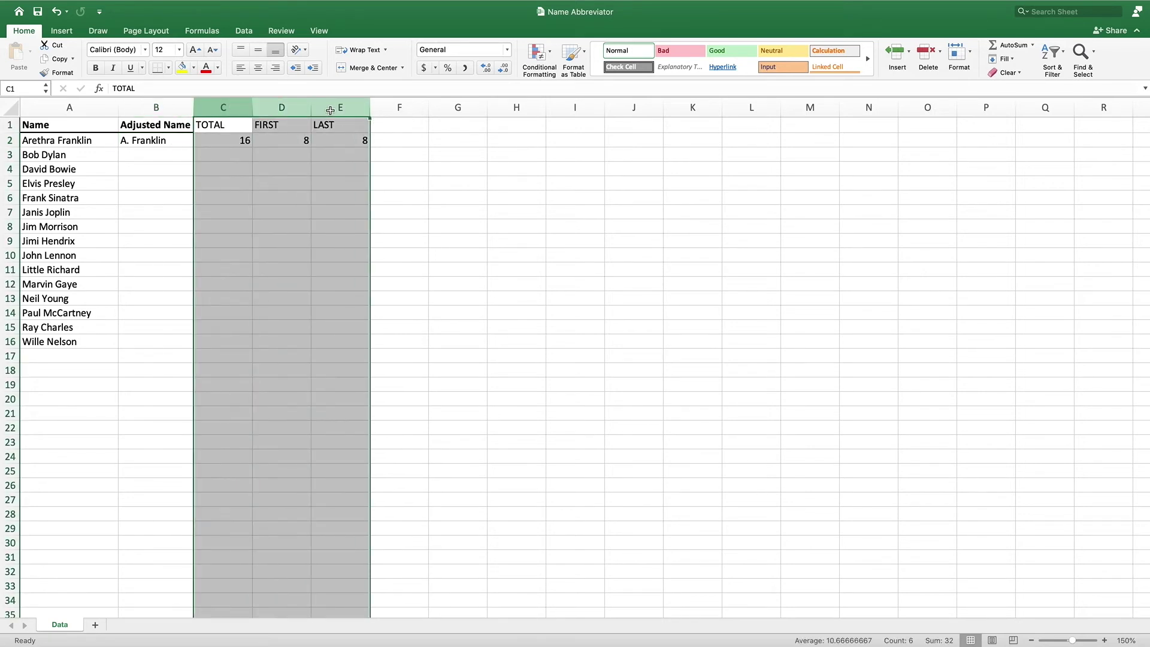
key(super+z)
- Fill B2's abbreviation formula down through B16
click(177, 139)
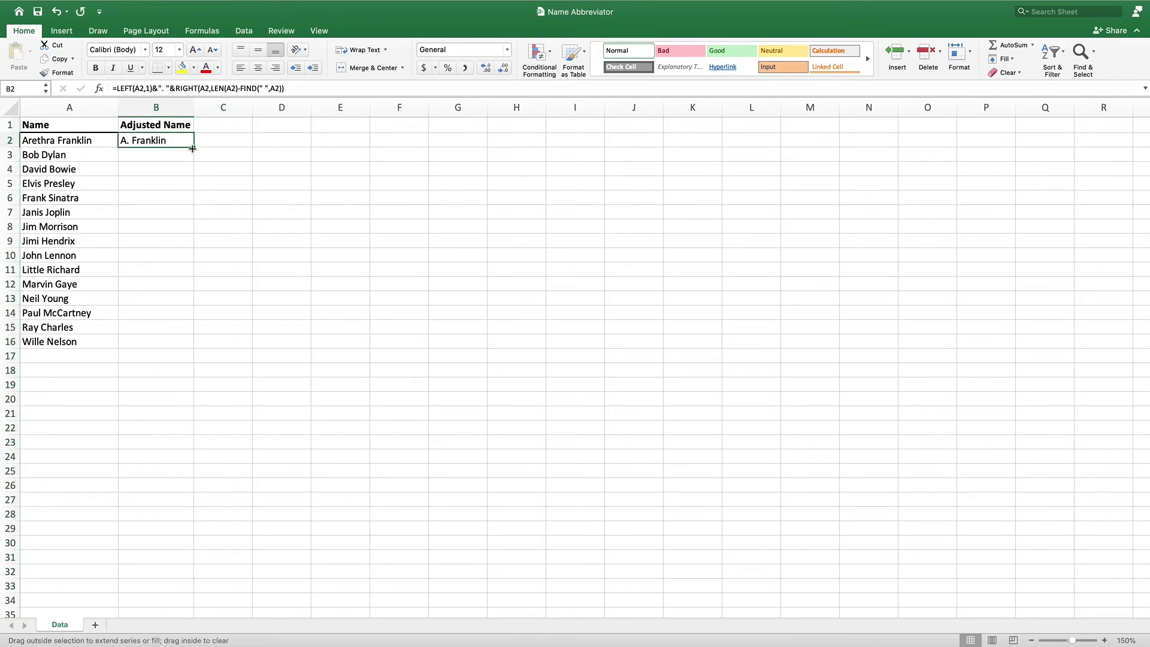
drag(193, 149, 193, 344)
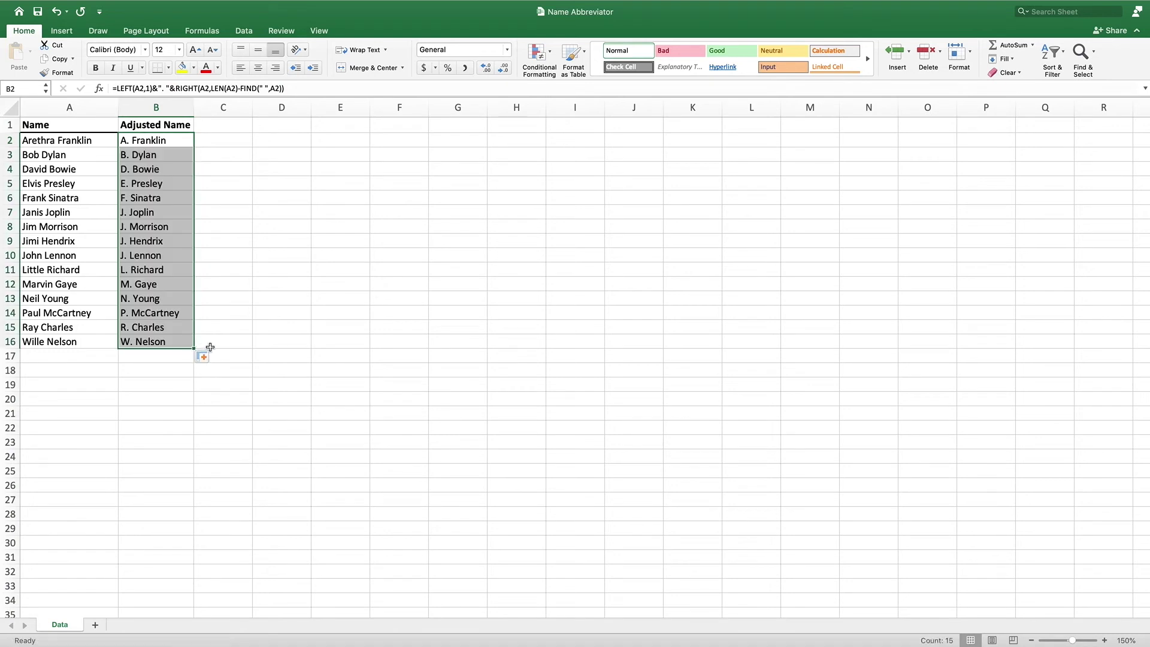
click(237, 130)
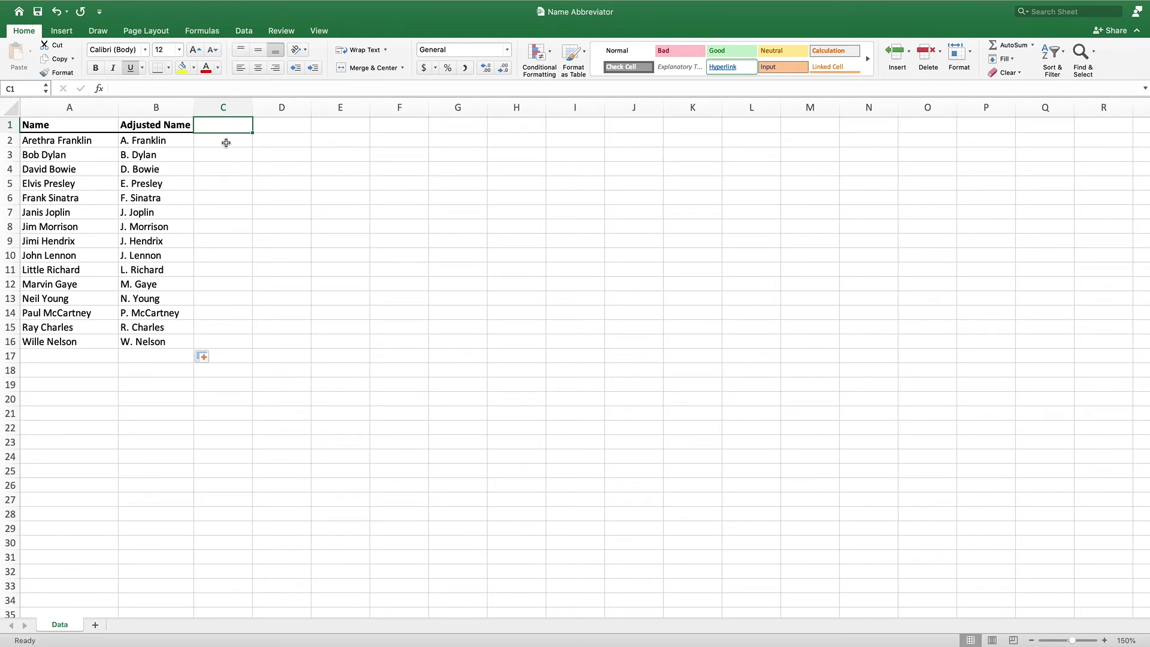
- Copy B2:B16 and paste them back as values only
drag(181, 141, 172, 340)
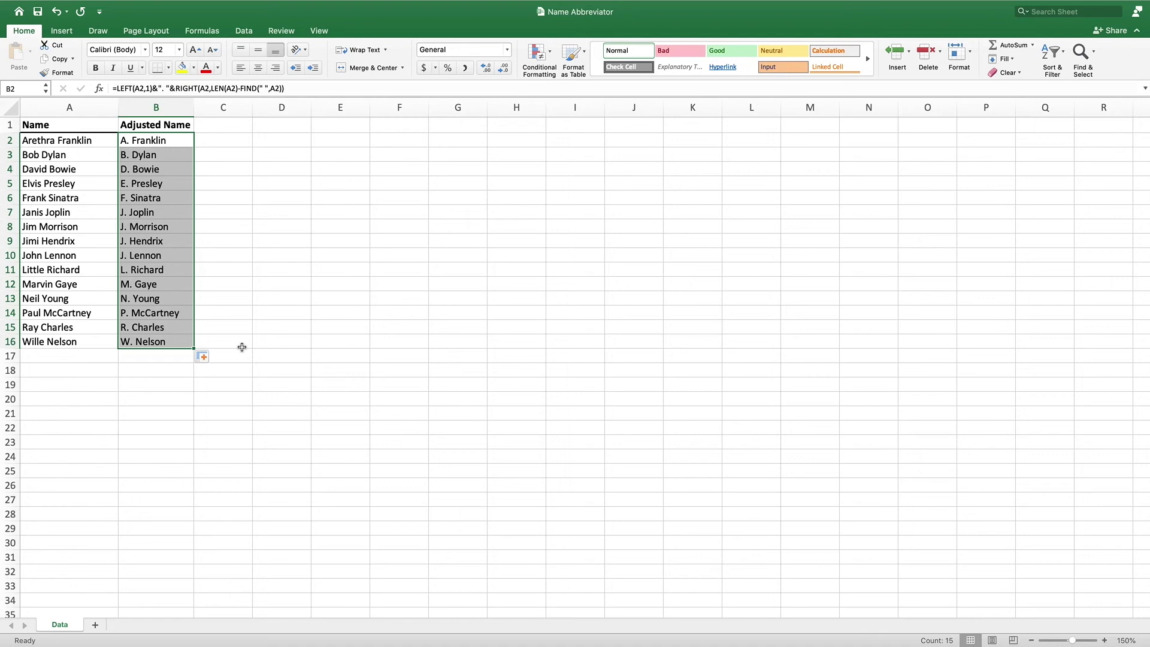
key(super+c)
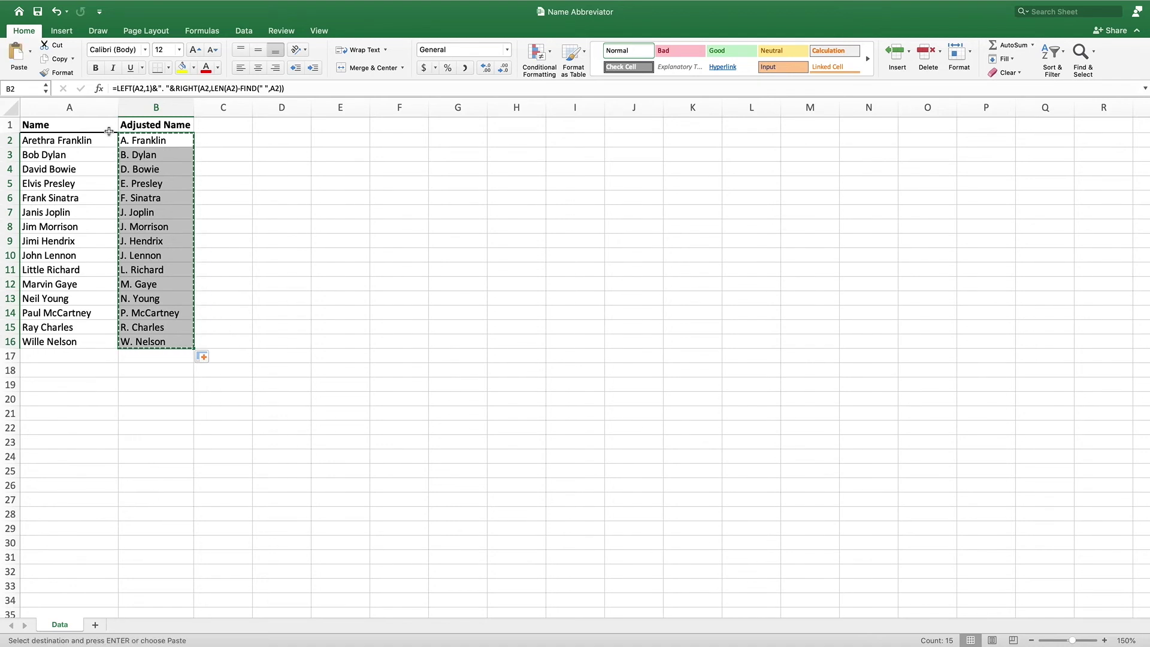
click(29, 52)
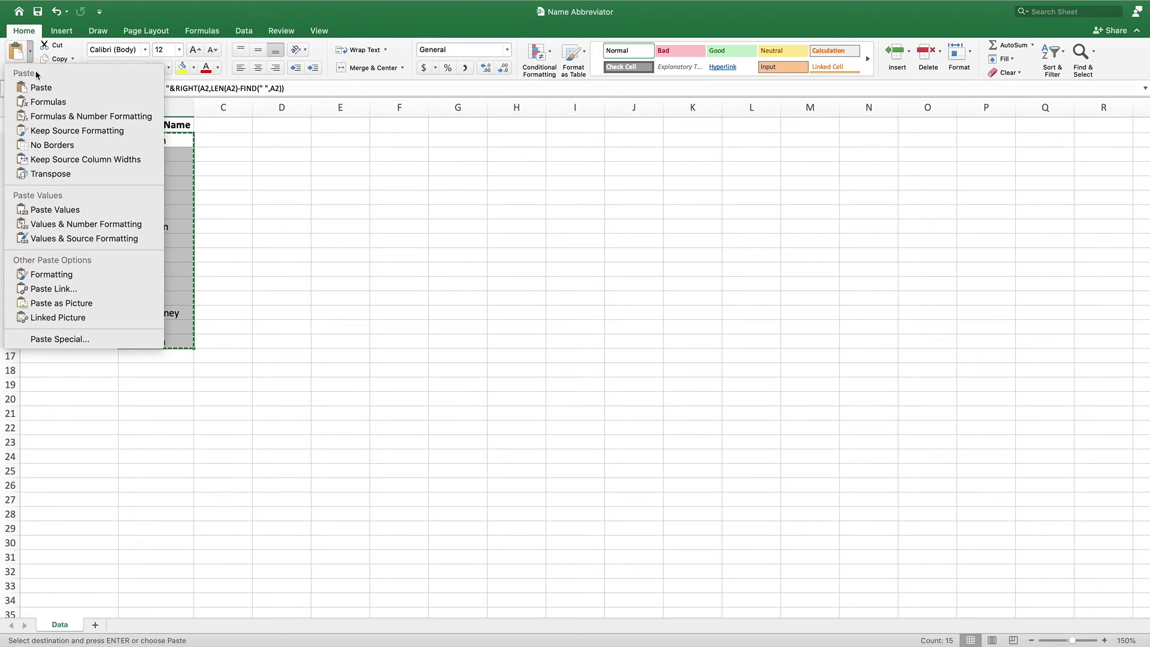
click(60, 211)
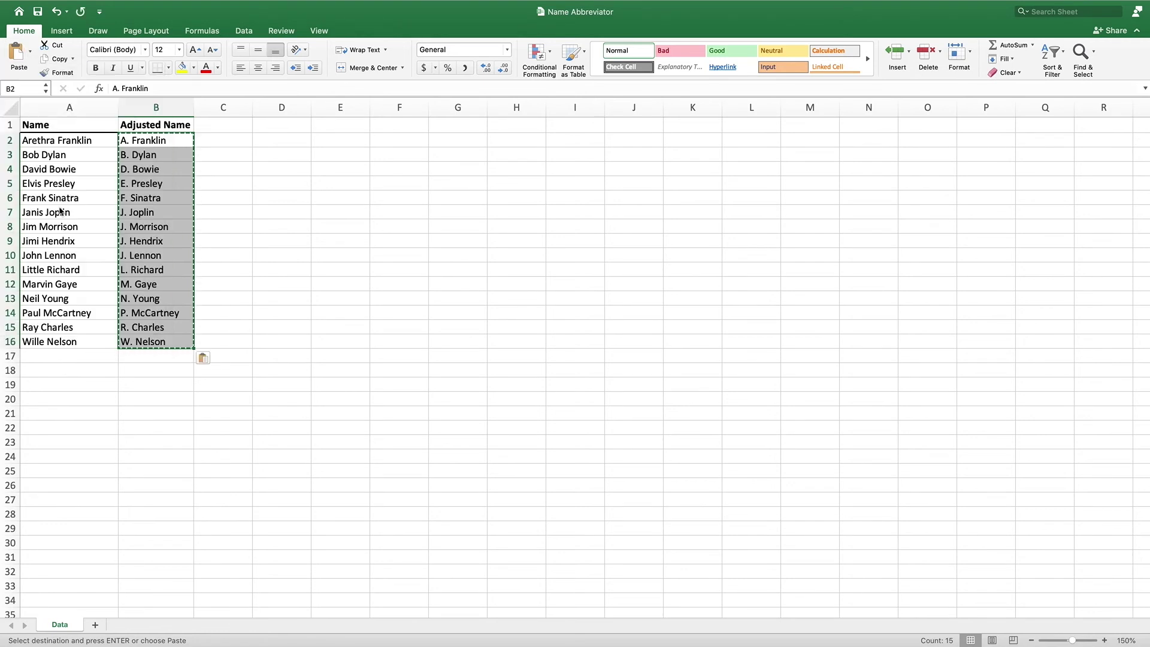
click(239, 142)
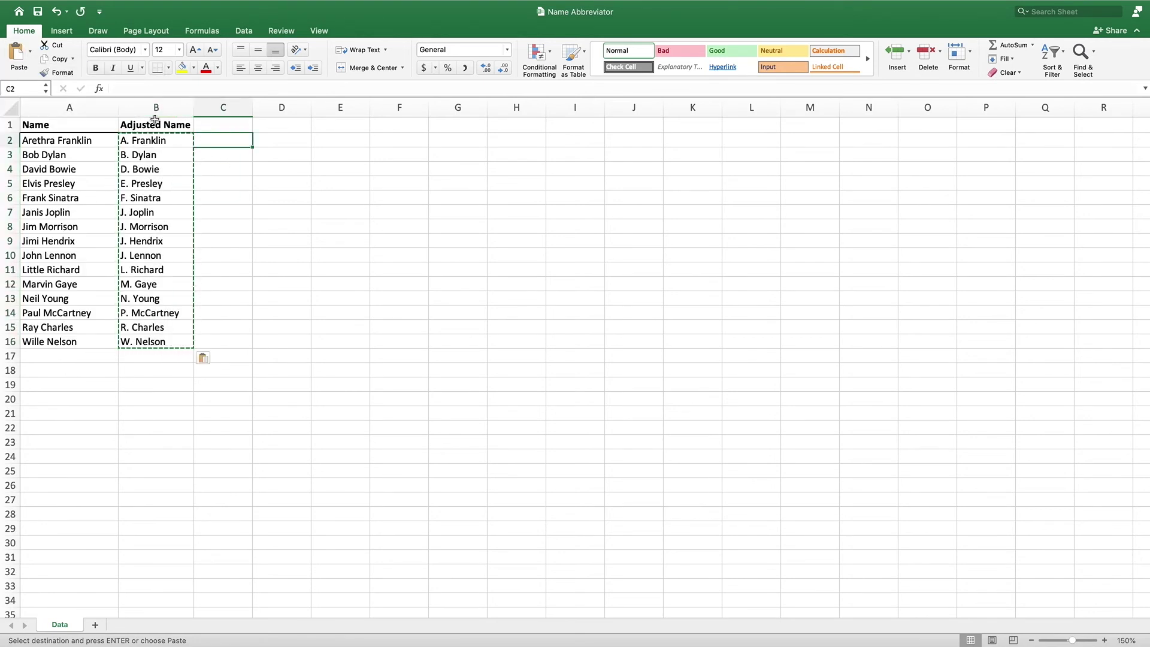
- Delete column A with the full names, leaving the Adjusted Name values in column A
key(Escape)
click(110, 111)
key(ctrl+minus)
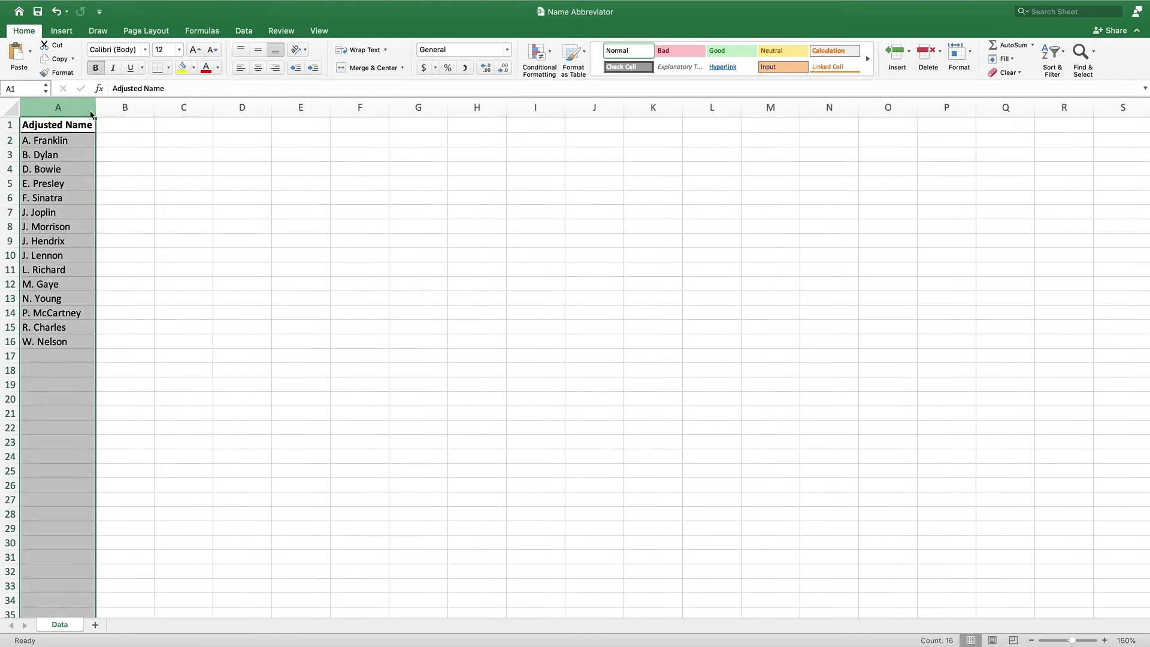
click(125, 139)
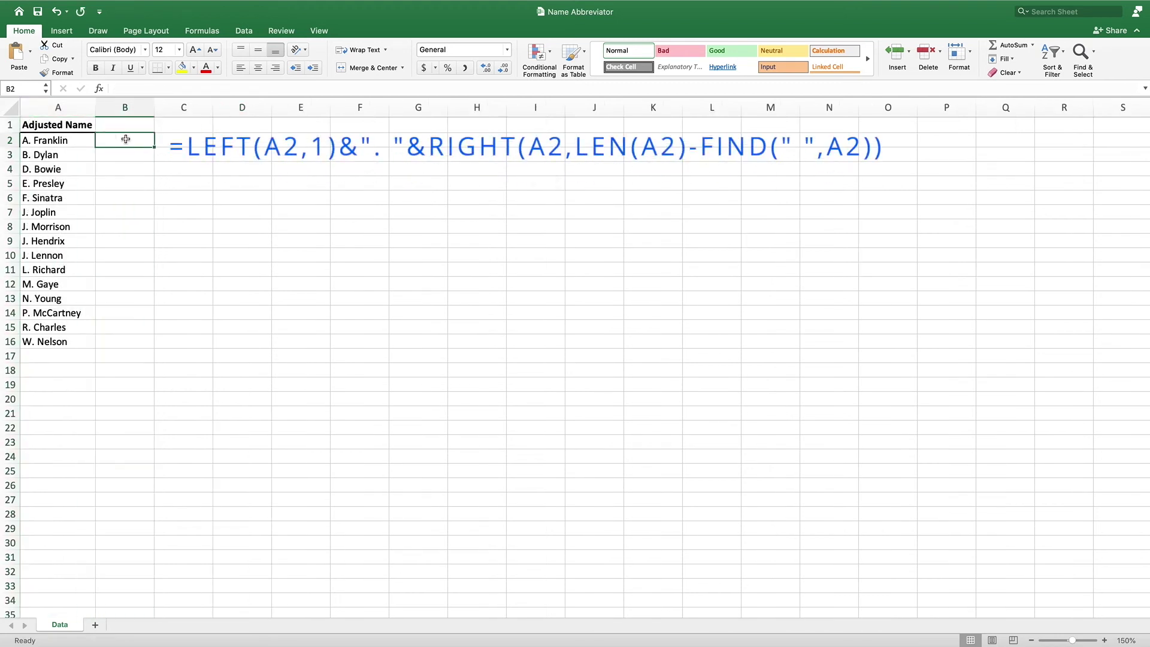